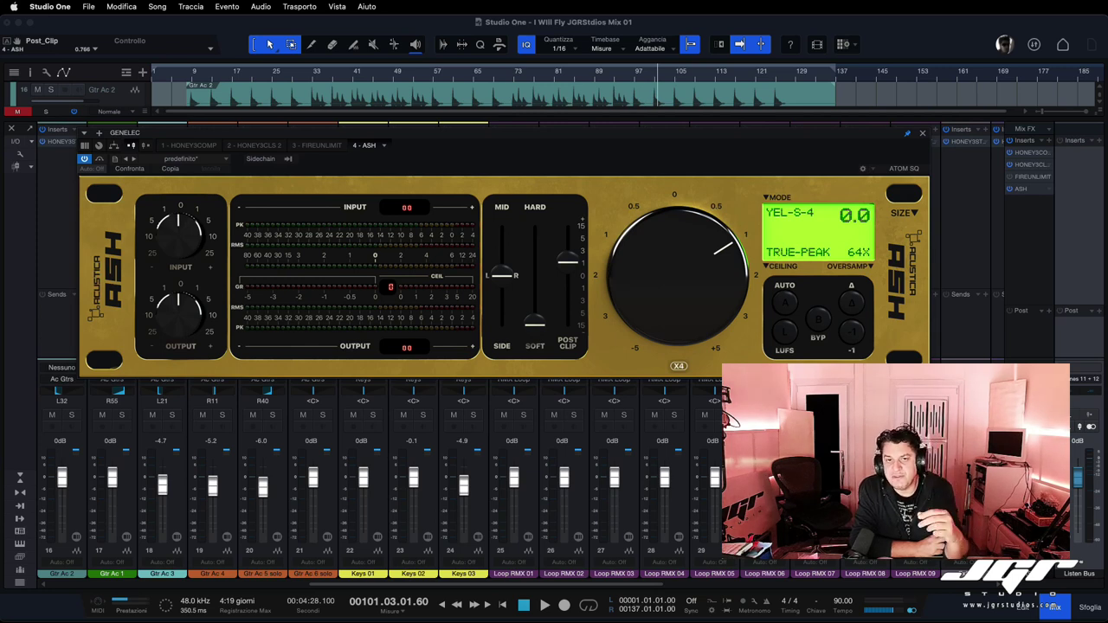
- Add the ASHFLAT plug-in to the GENELEC output's inserts and place its window directly below the ASH window
click(1021, 189)
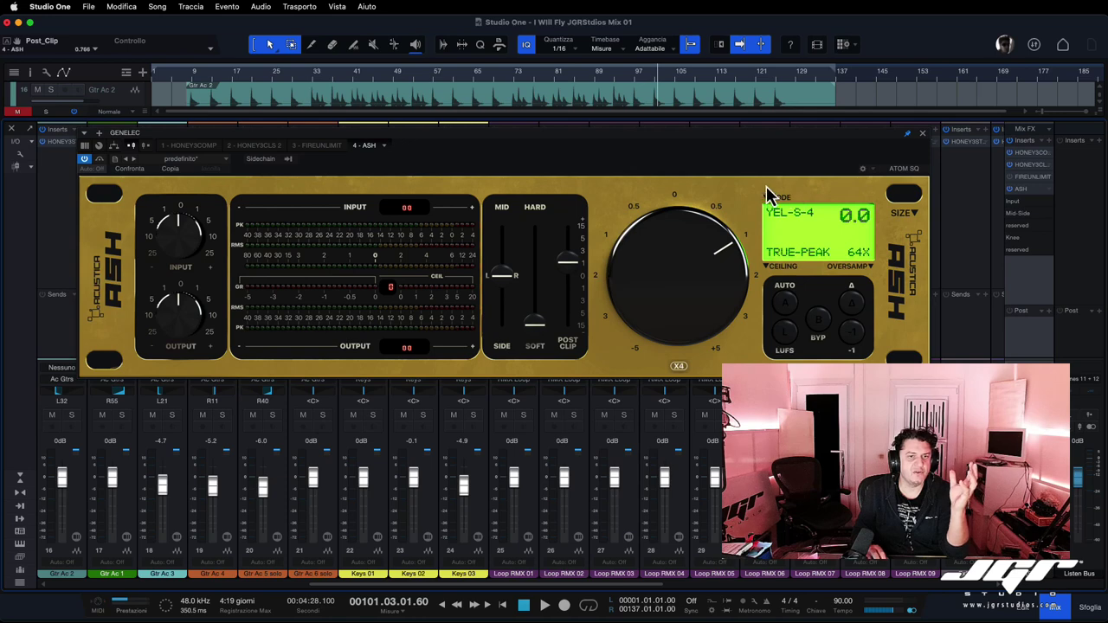
drag(769, 148, 778, 161)
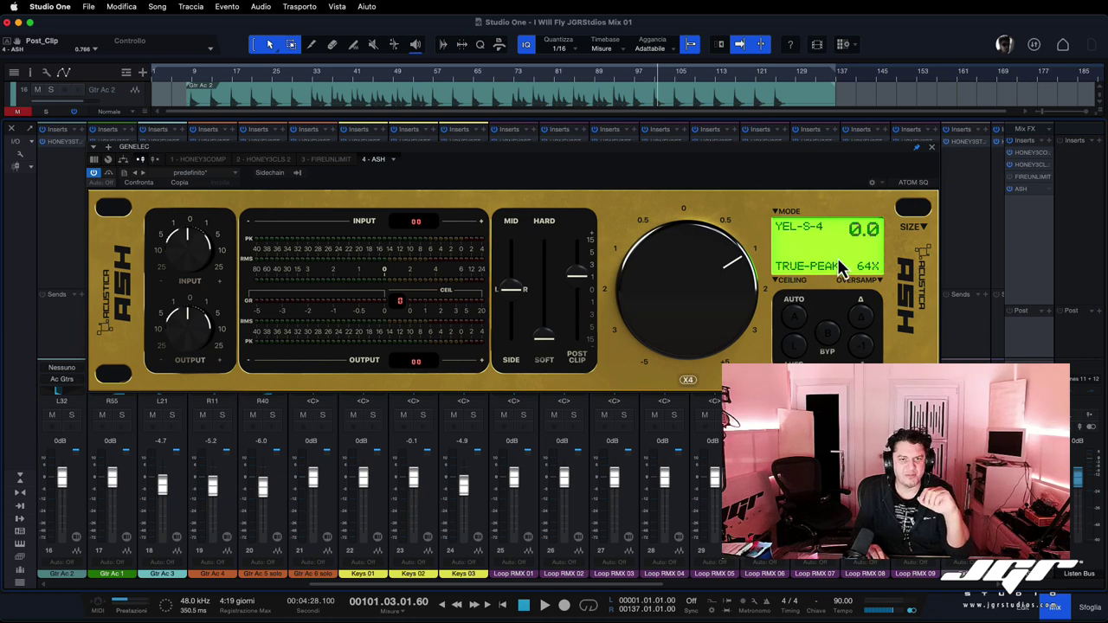
click(1050, 152)
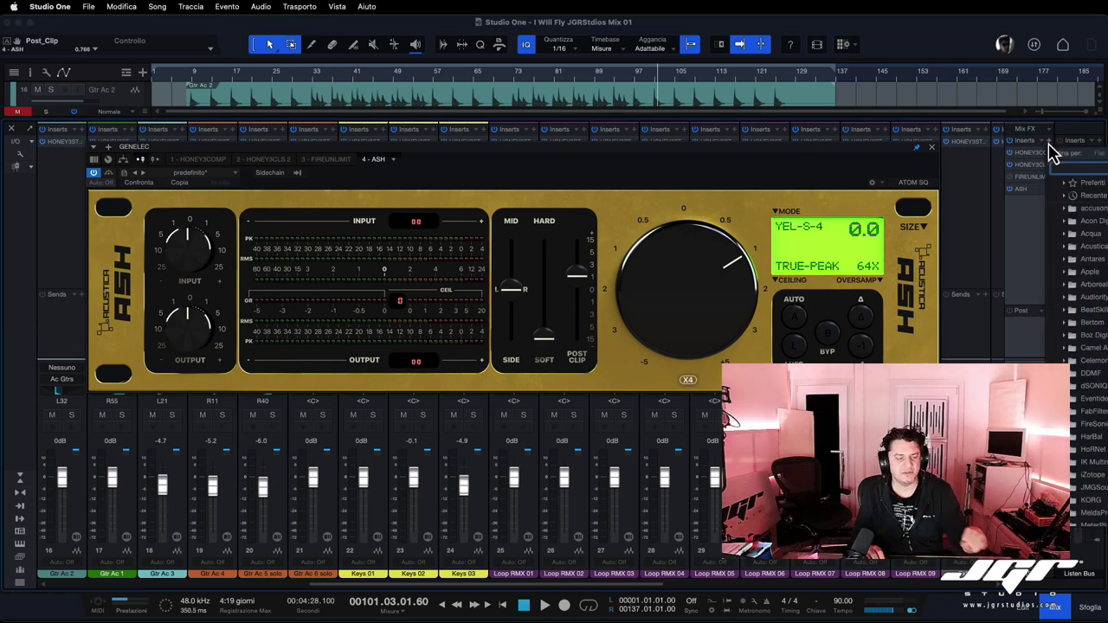
key(Escape)
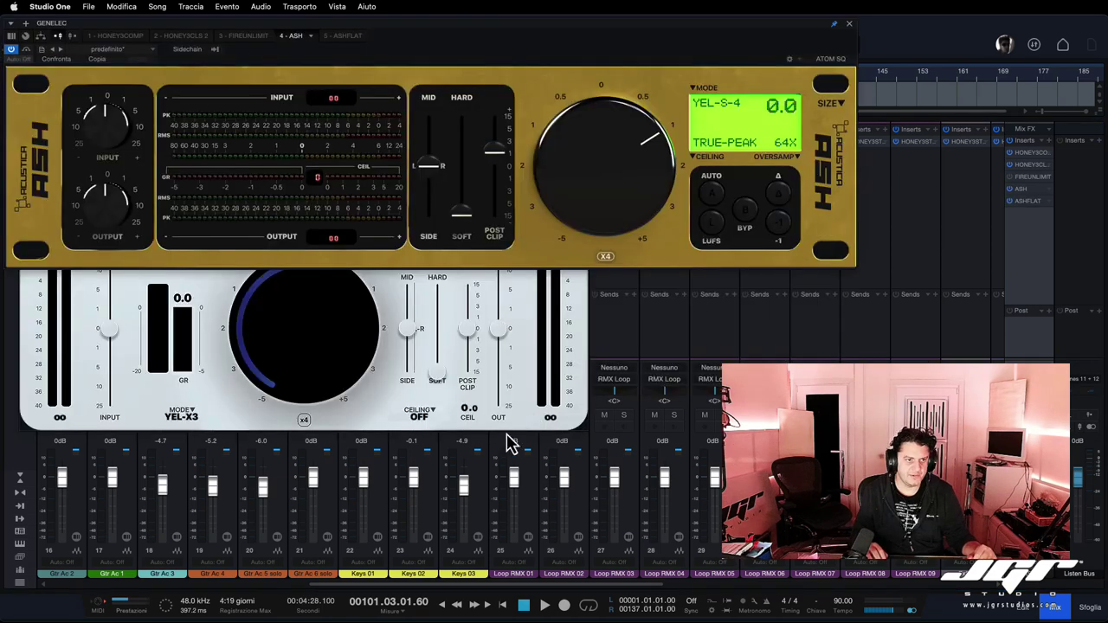
click(380, 424)
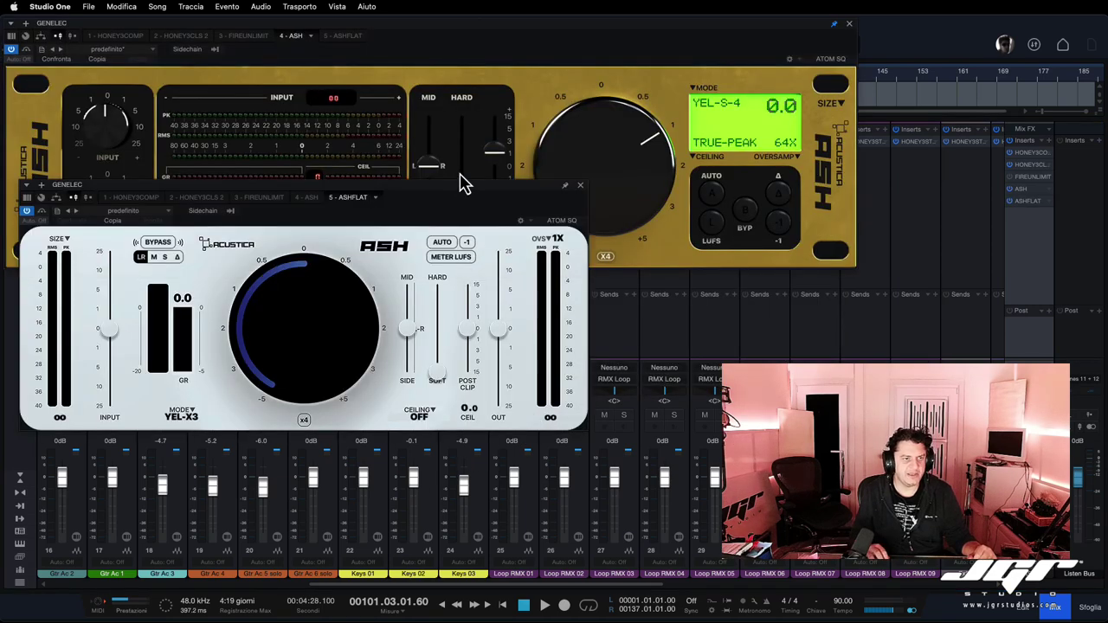
drag(444, 191, 449, 281)
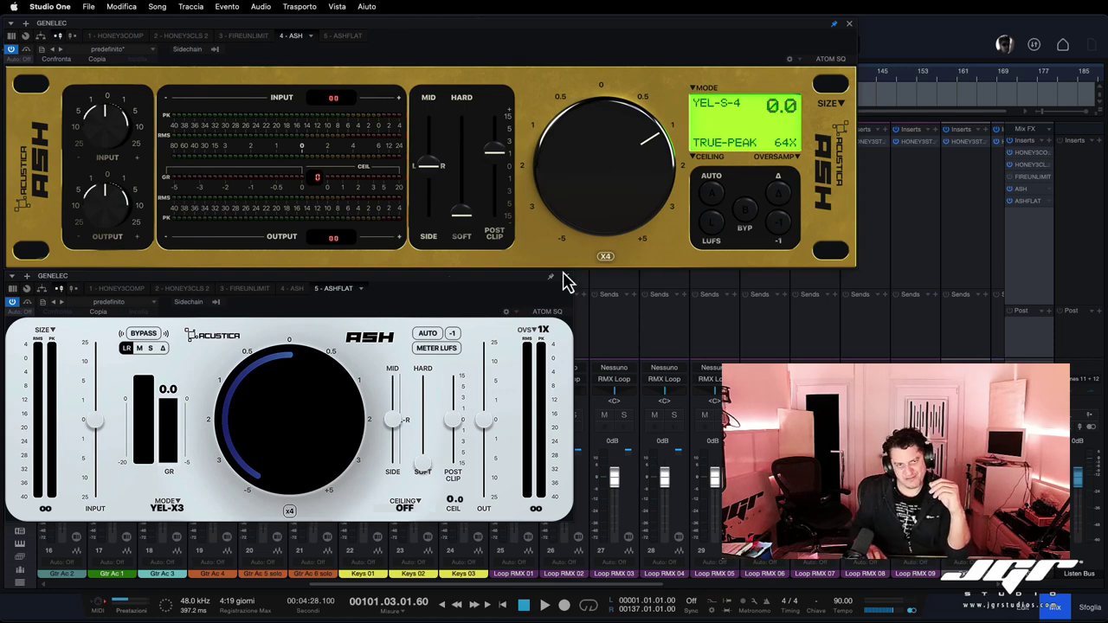
- View the interface size options of ASH and briefly look at the FIREUNLIMIT insert, closing it when done
click(836, 105)
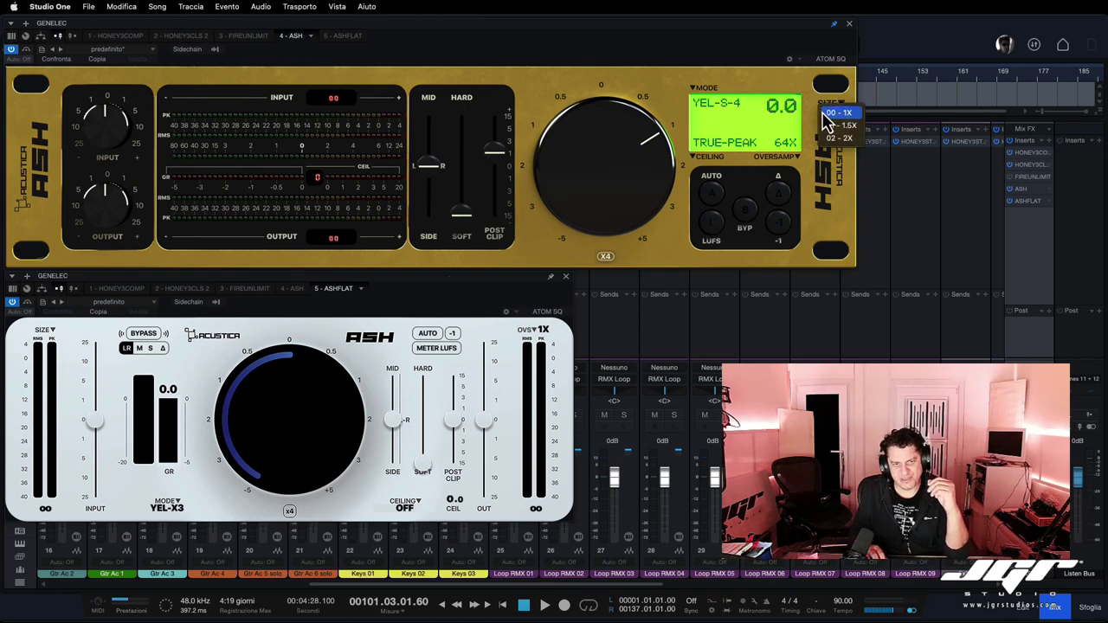
click(836, 121)
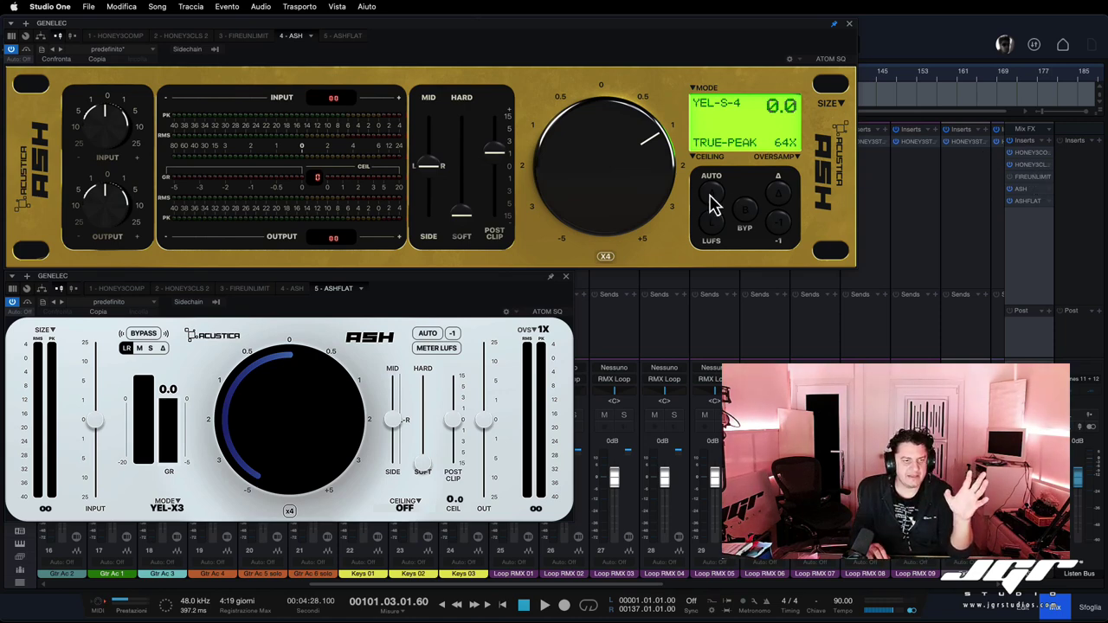
click(1023, 177)
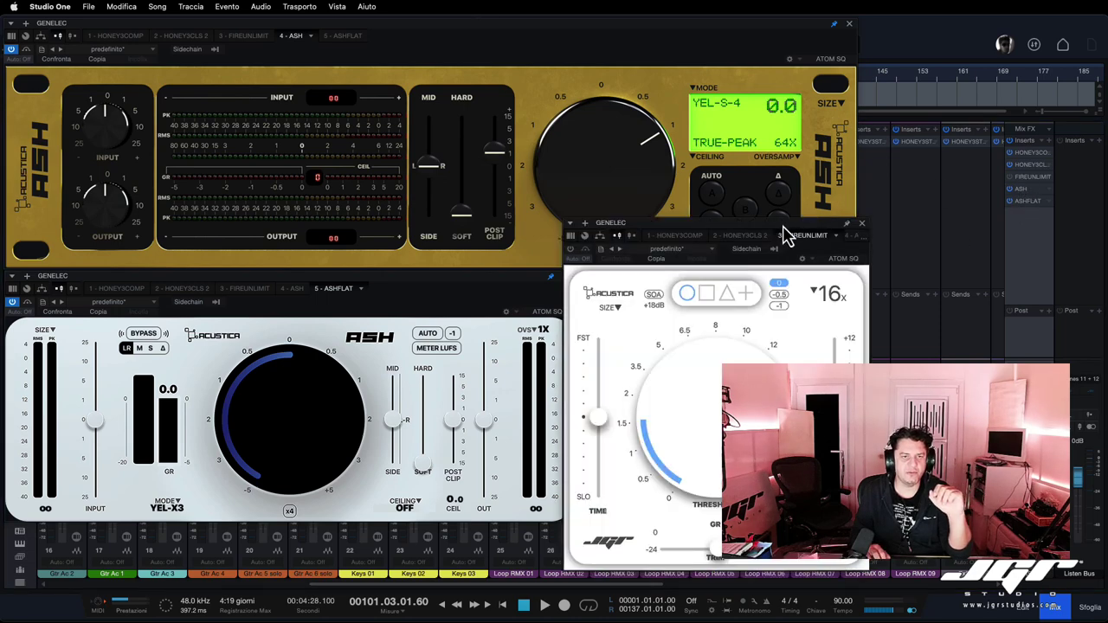
mouse_move(782, 234)
mouse_down()
mouse_move(796, 224)
mouse_move(802, 233)
mouse_up()
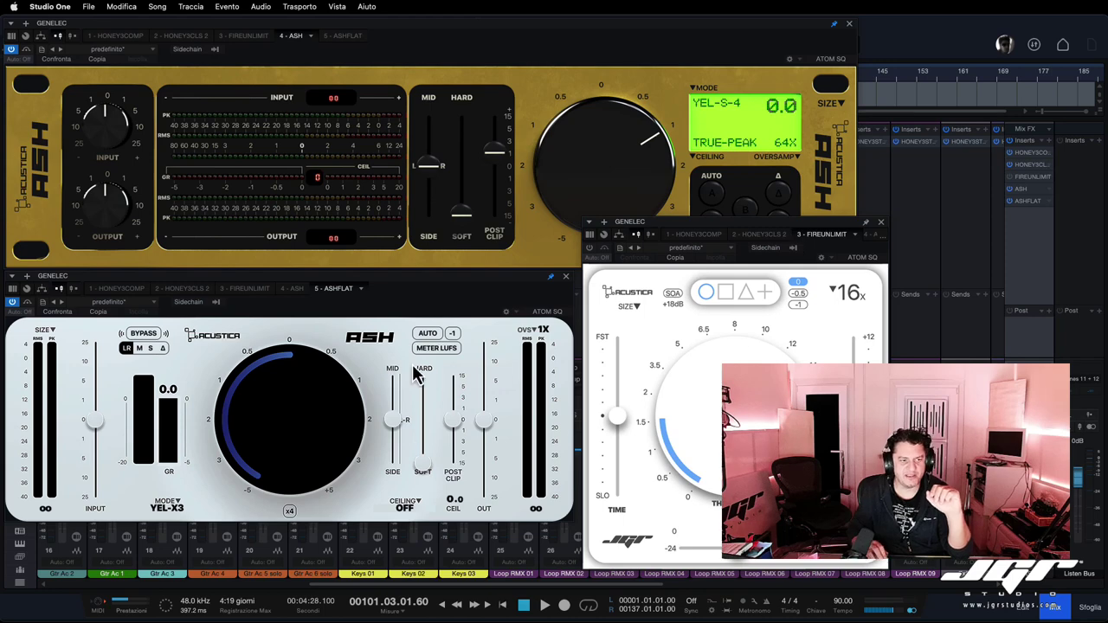
click(880, 223)
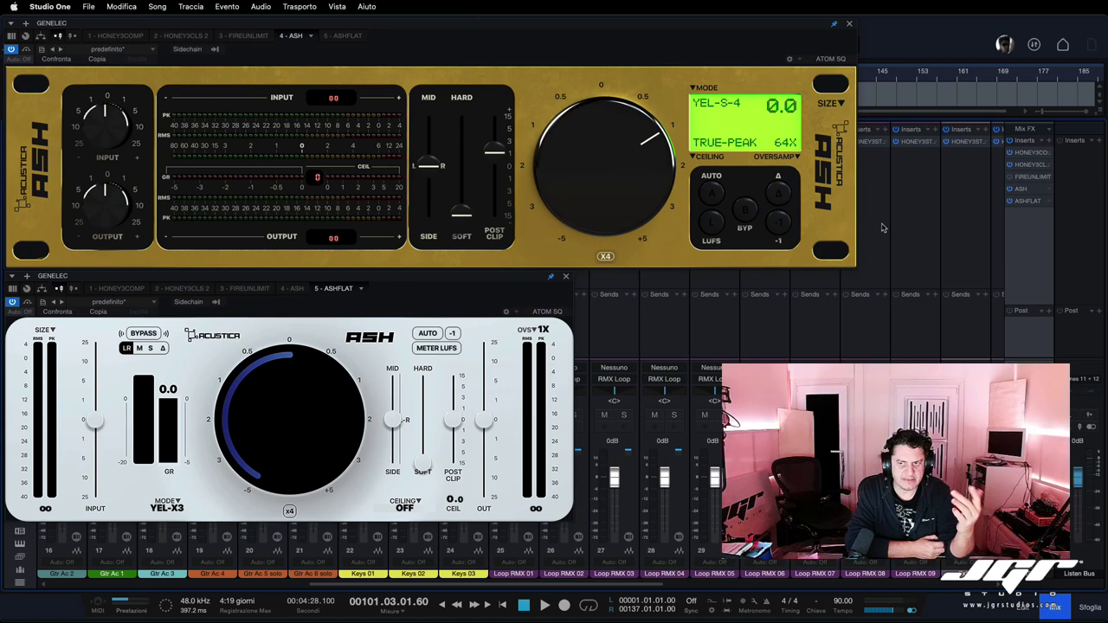
- Examine the ceiling options and the clipping mode options offered by the ASH plug-in
click(709, 165)
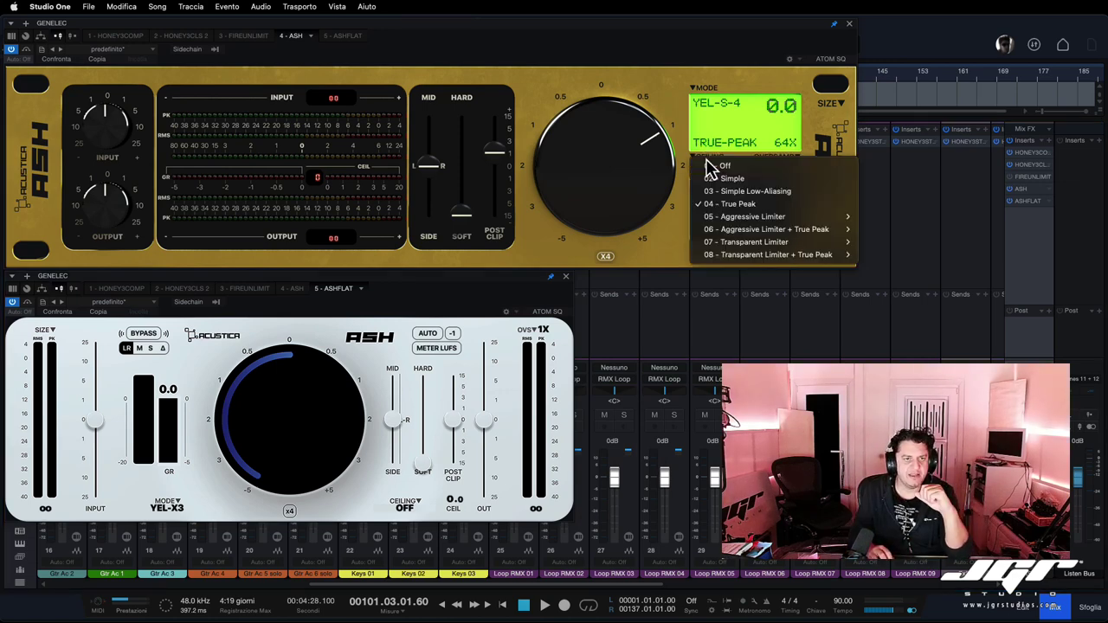
click(705, 103)
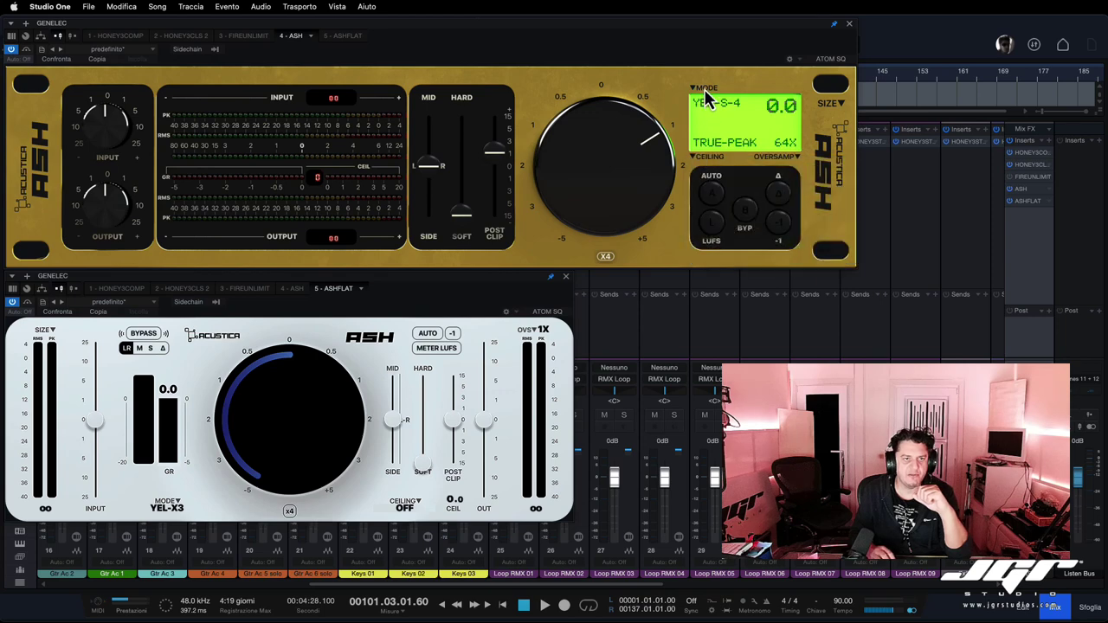
click(710, 93)
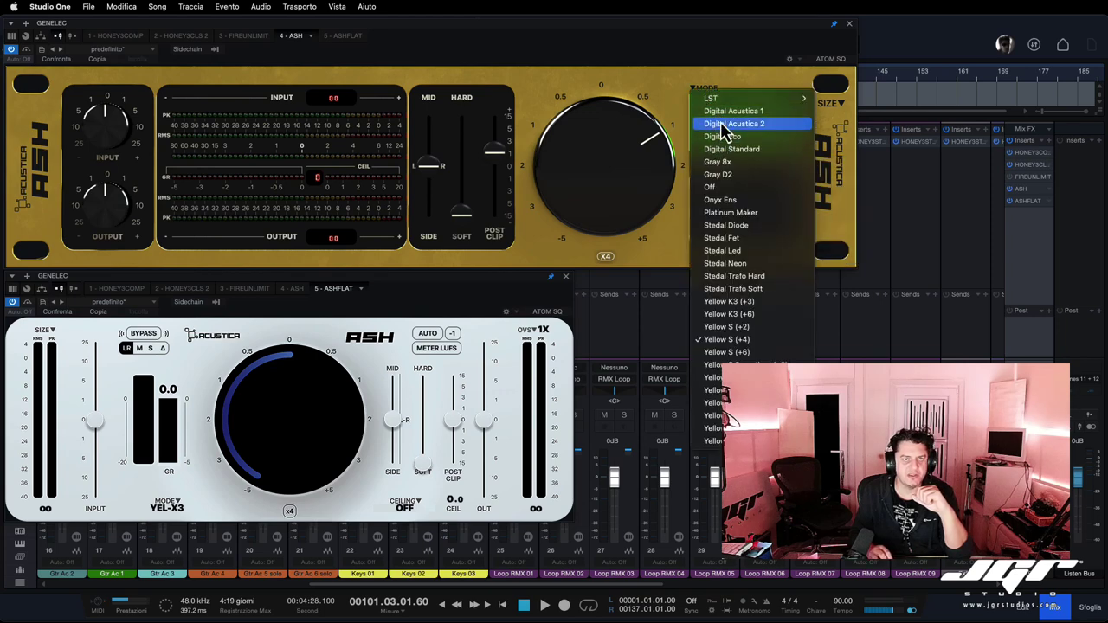
click(735, 80)
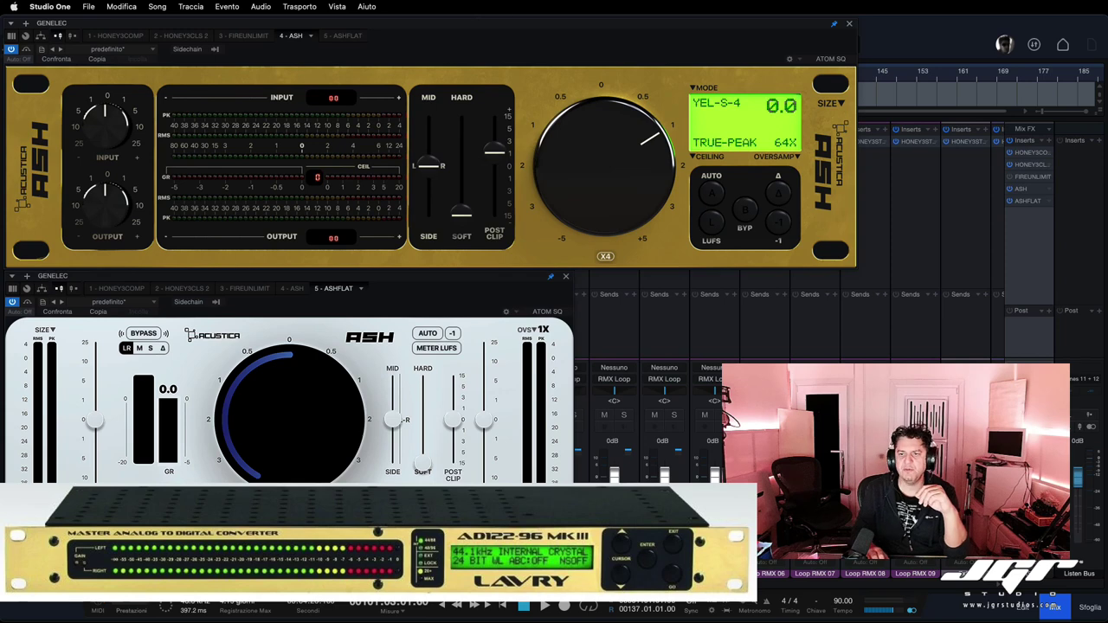
- Try the Gray 8x mode and the Gray D2 mode in the ASH plug-in
click(744, 122)
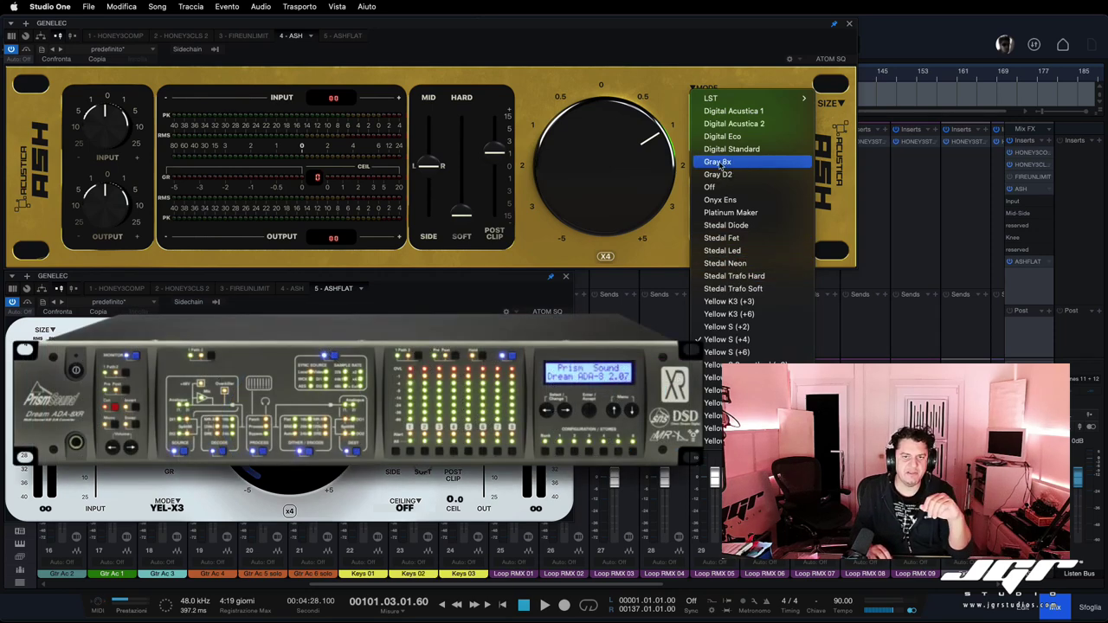
click(718, 163)
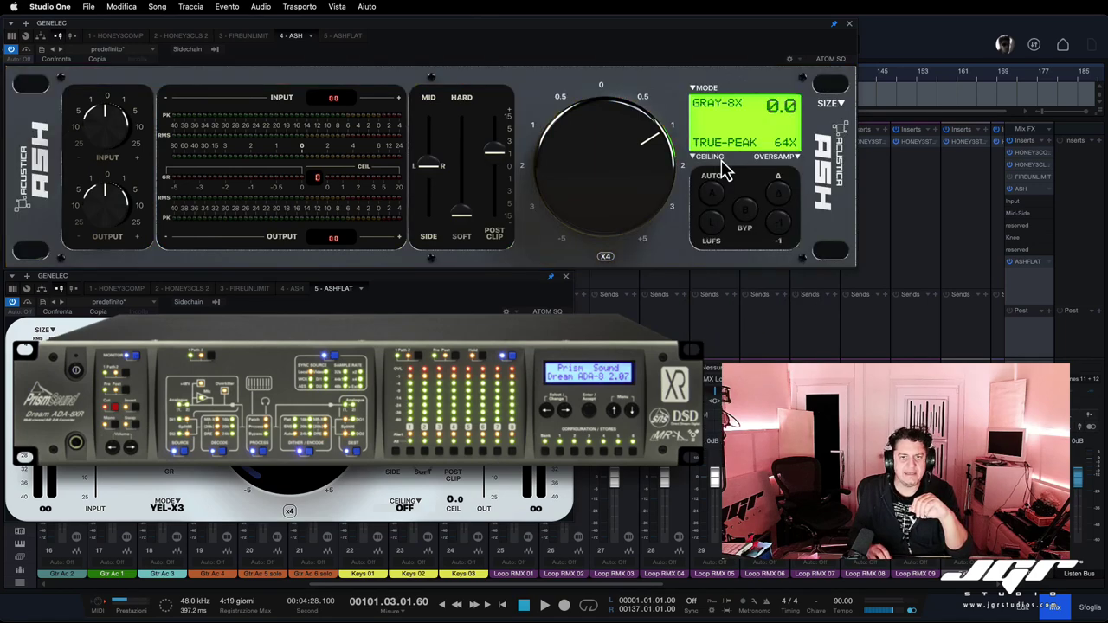
click(709, 115)
click(719, 178)
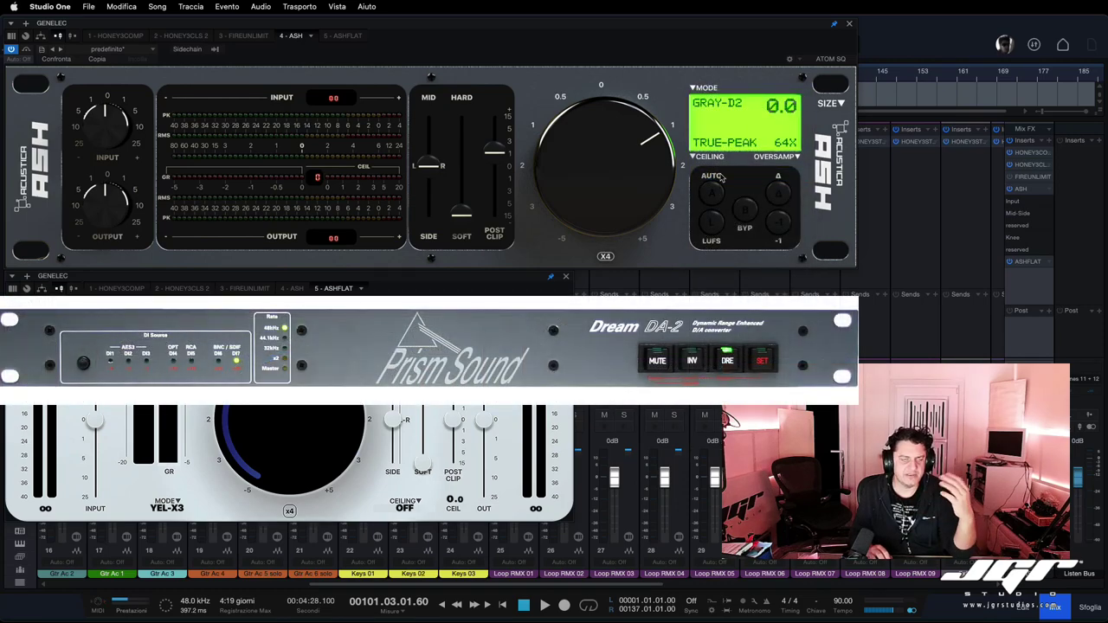
- Try the Onyx Ens mode and the Platinum Maker mode in the ASH plug-in
click(701, 99)
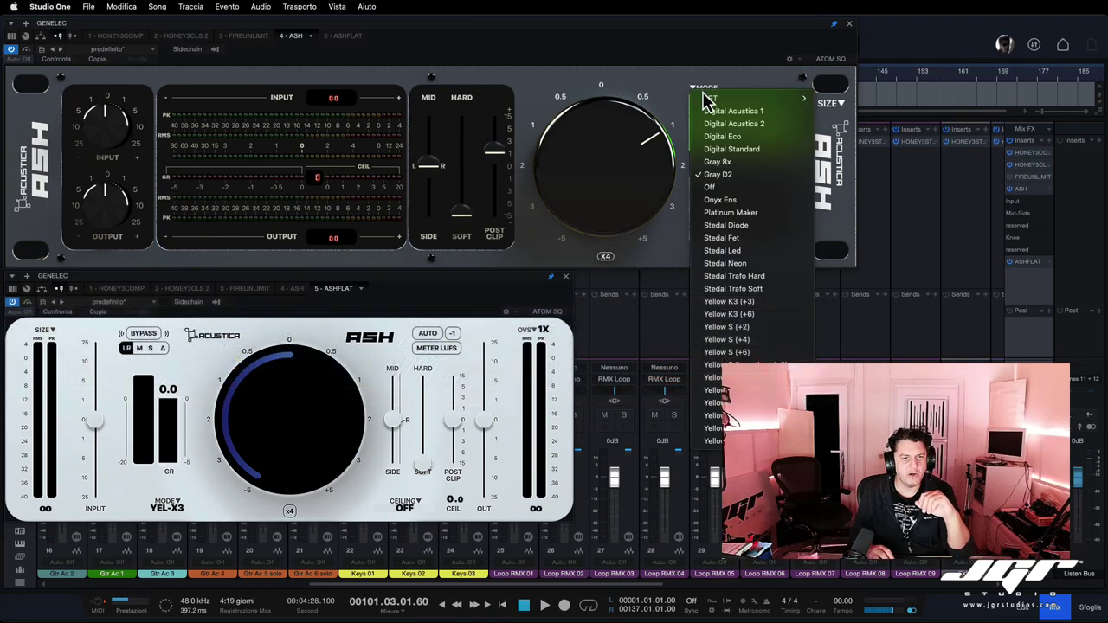
click(720, 199)
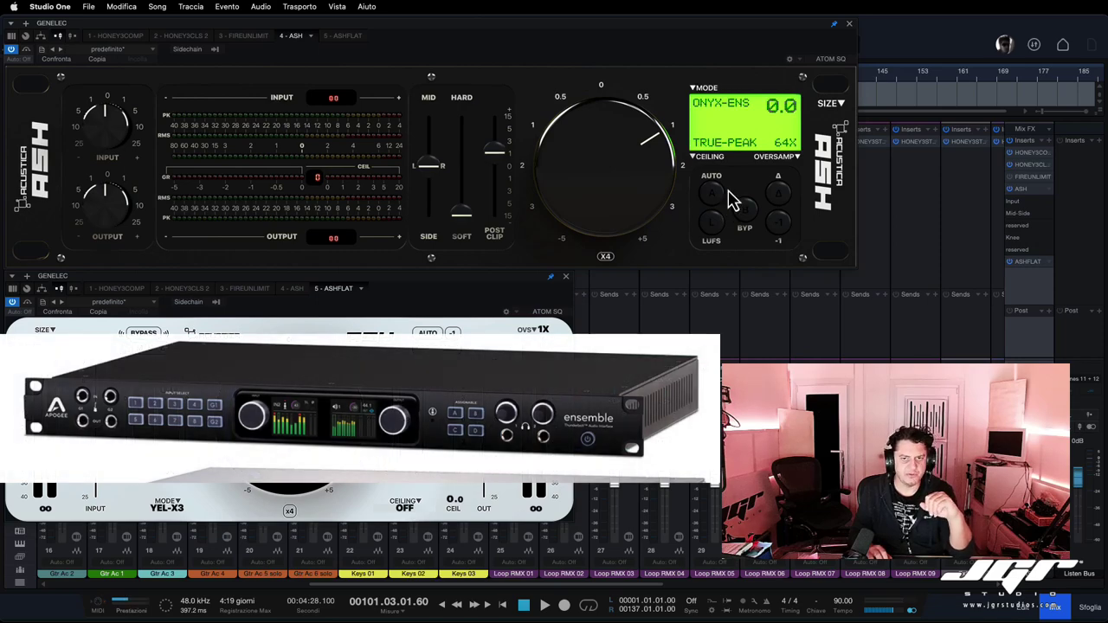
click(707, 97)
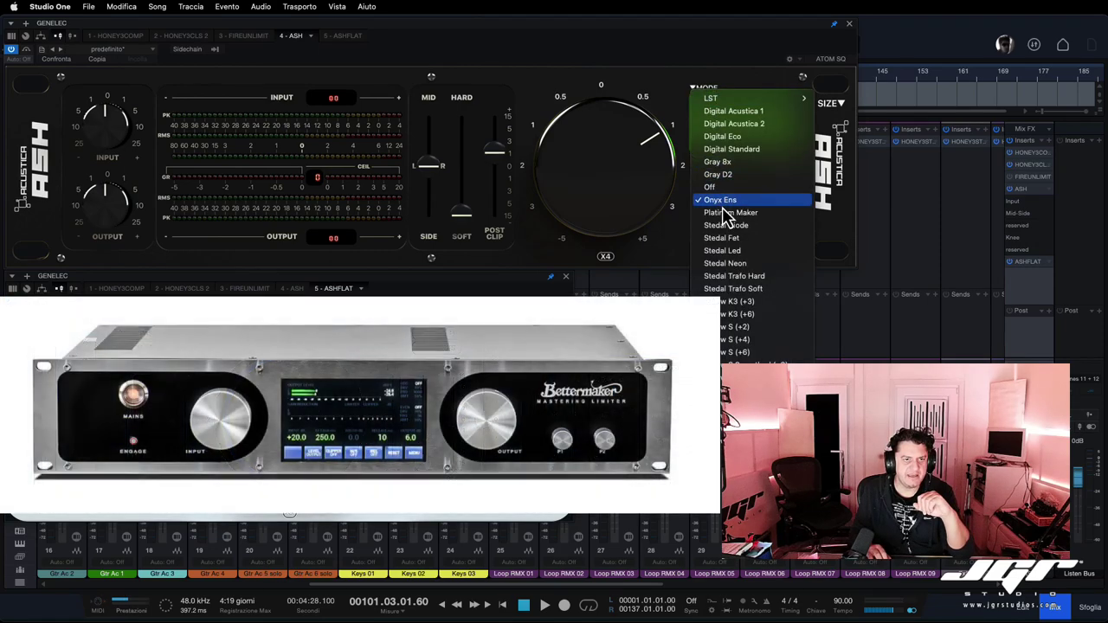
click(727, 213)
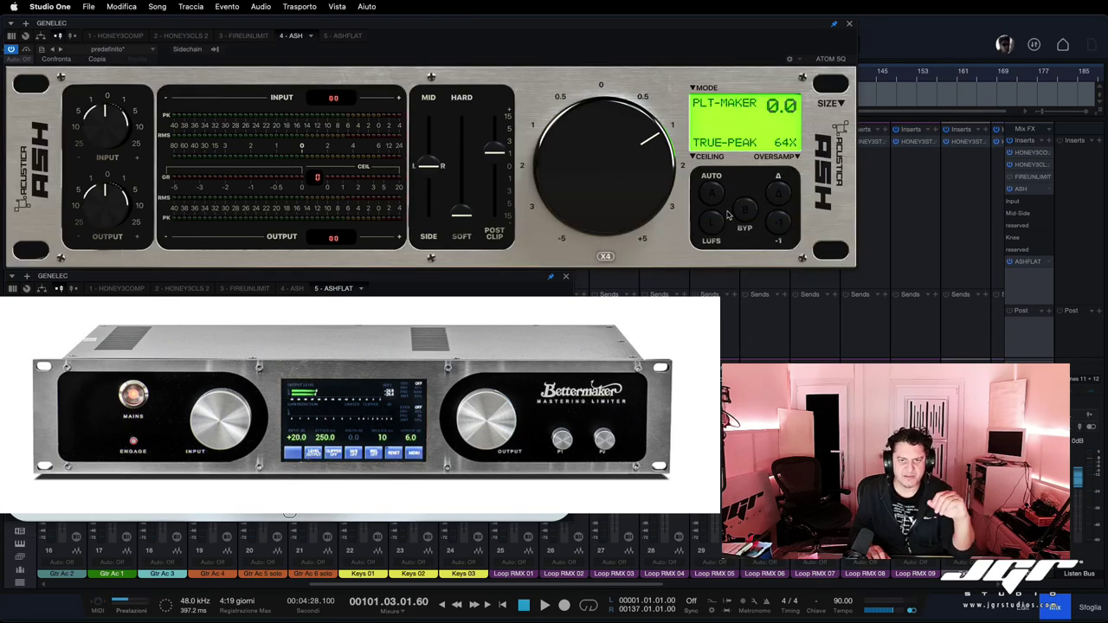
- Step the ASH mode through Digital Acustica 1, Digital Acustica 2 and Digital Eco
click(705, 88)
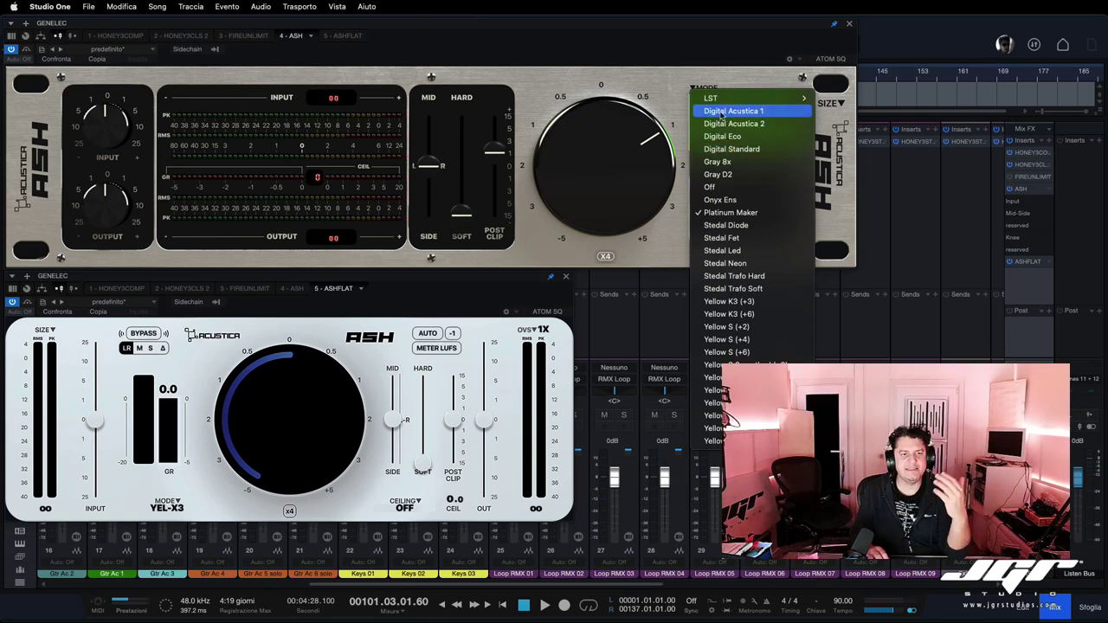
click(720, 113)
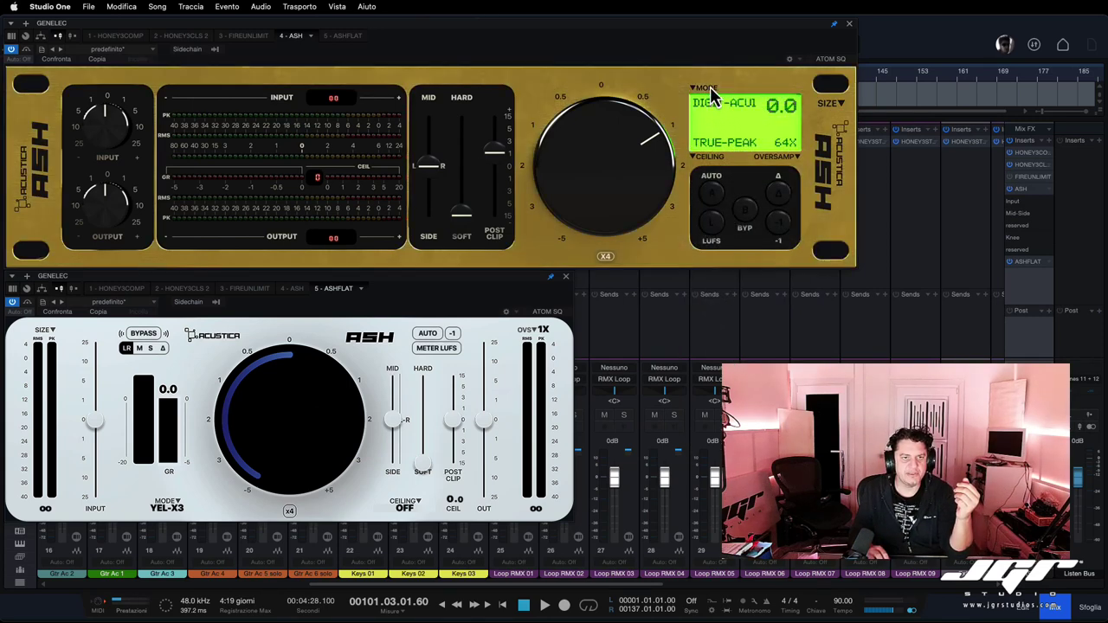
click(711, 94)
click(718, 123)
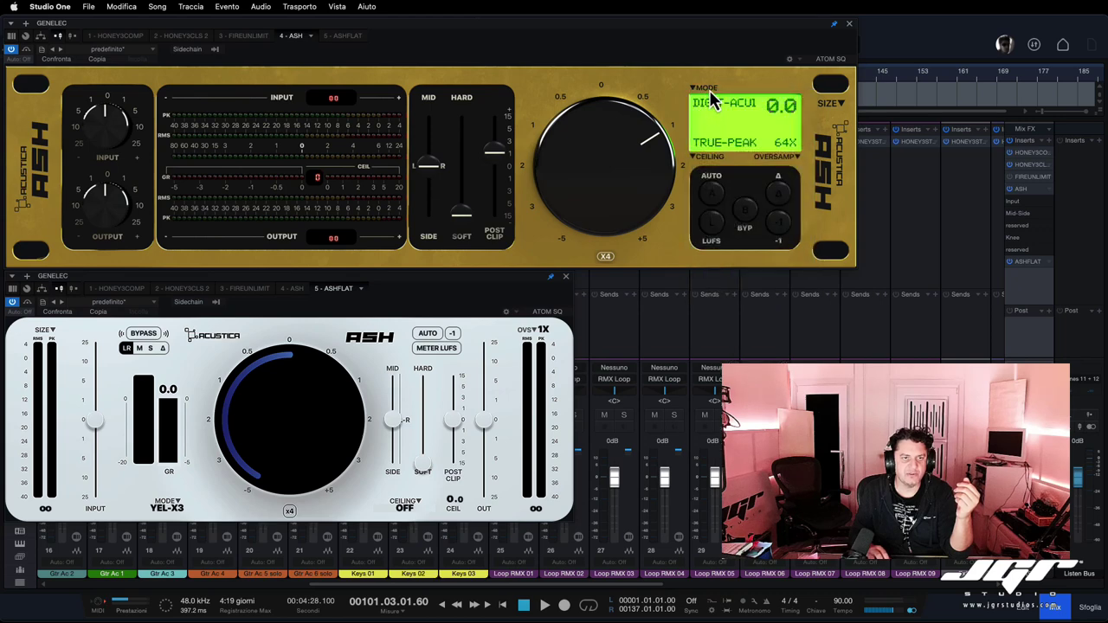
click(715, 139)
click(715, 141)
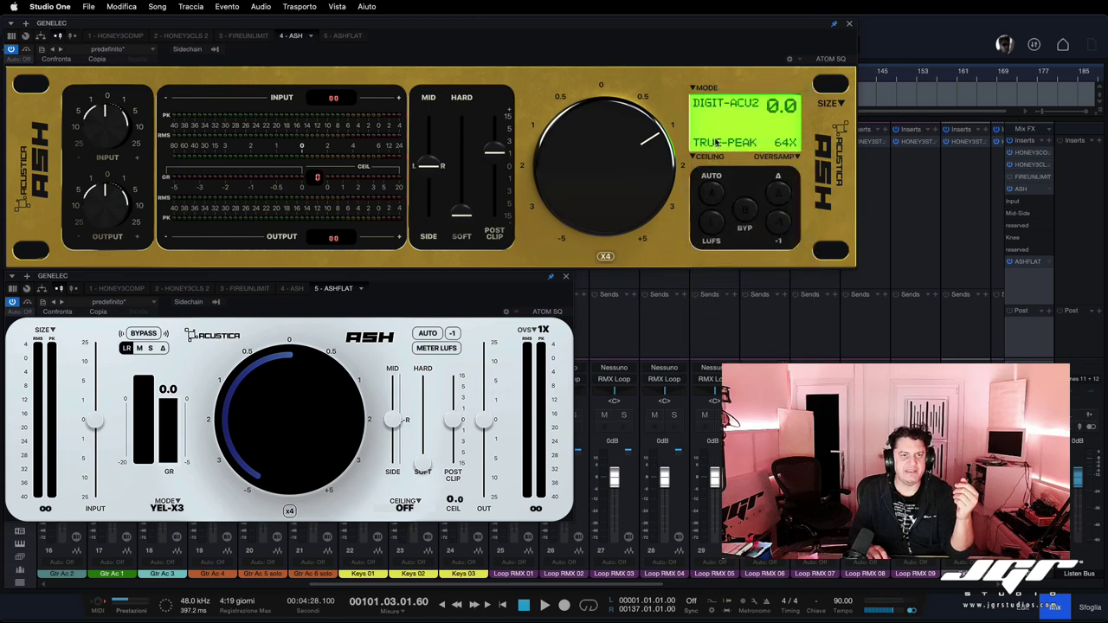
- Try the Digital Standard mode in ASH and return the mode to Yellow S (+4)
click(707, 89)
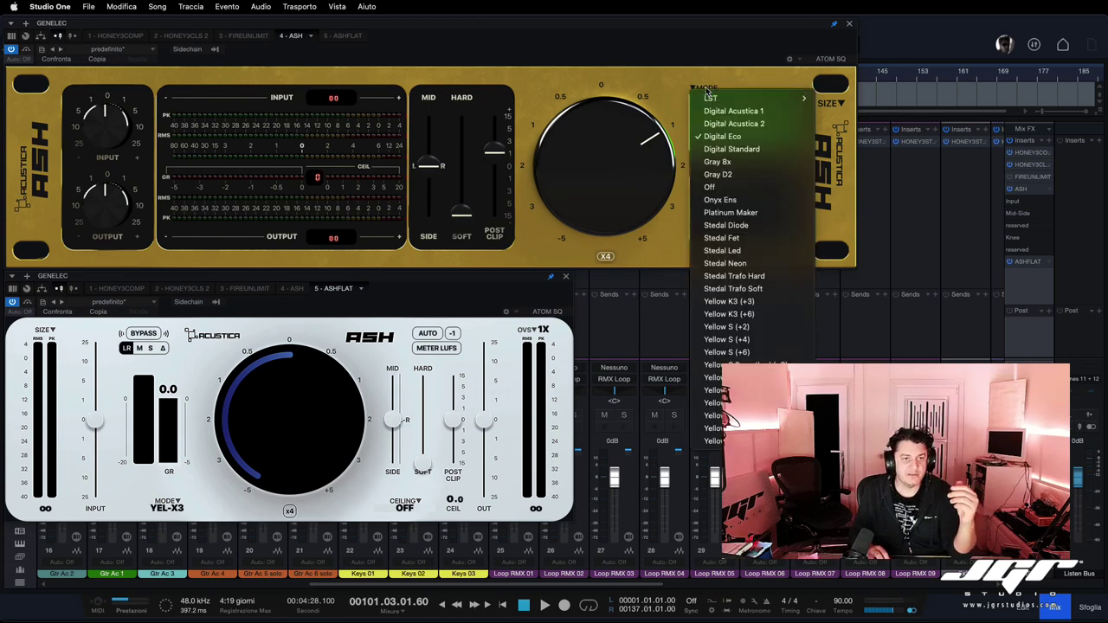
click(731, 155)
click(731, 156)
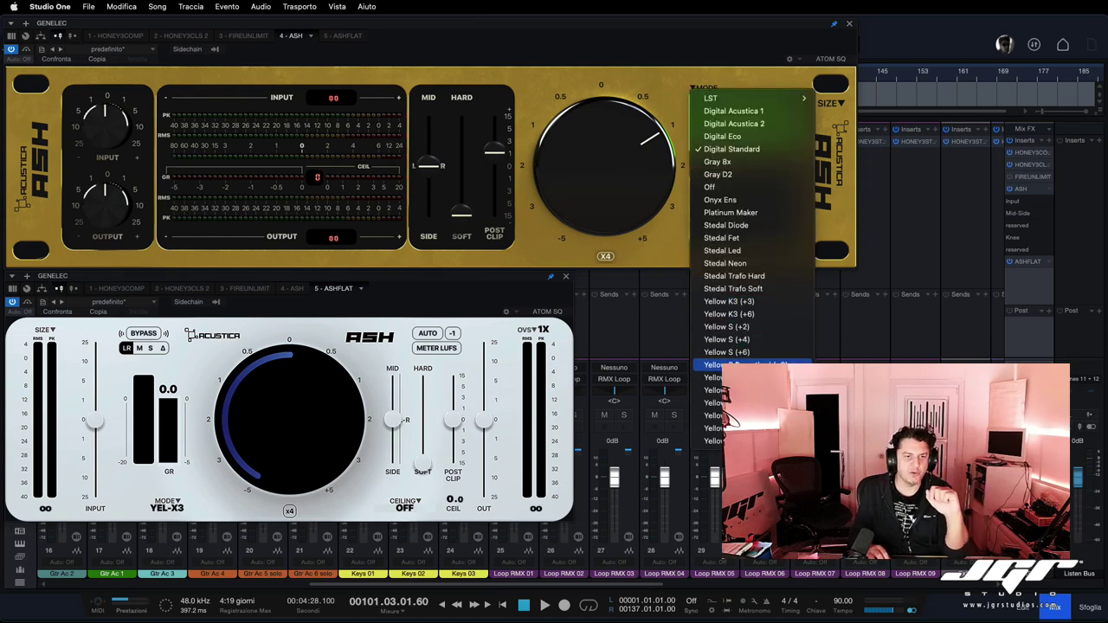
click(741, 340)
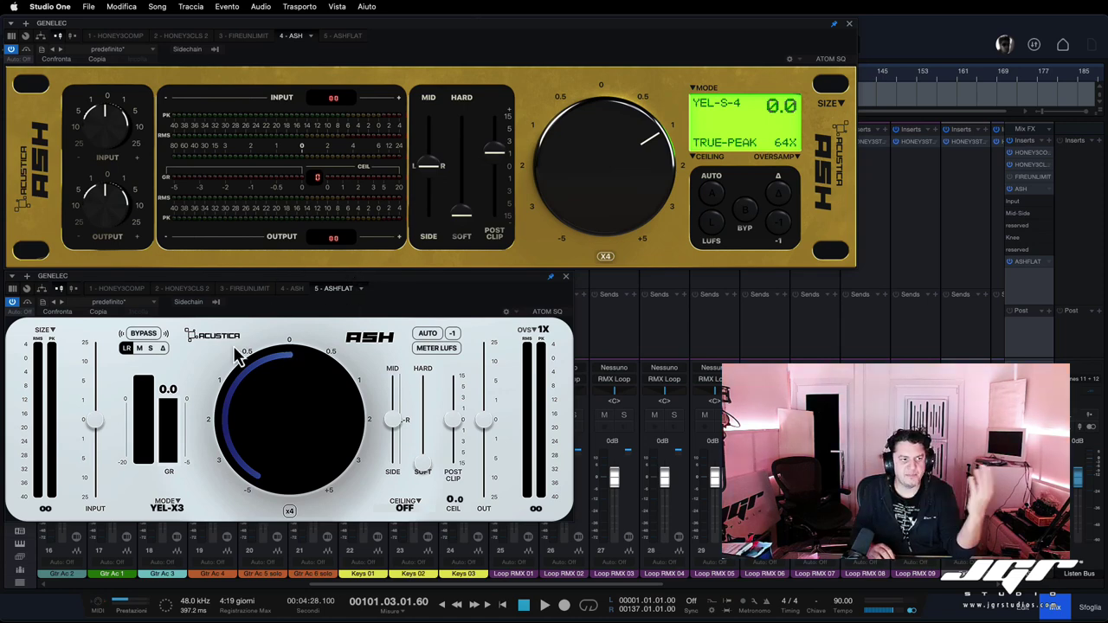
- Cycle the ASHFLAT channel selector through M, S and Δ, and return it to LR
click(139, 349)
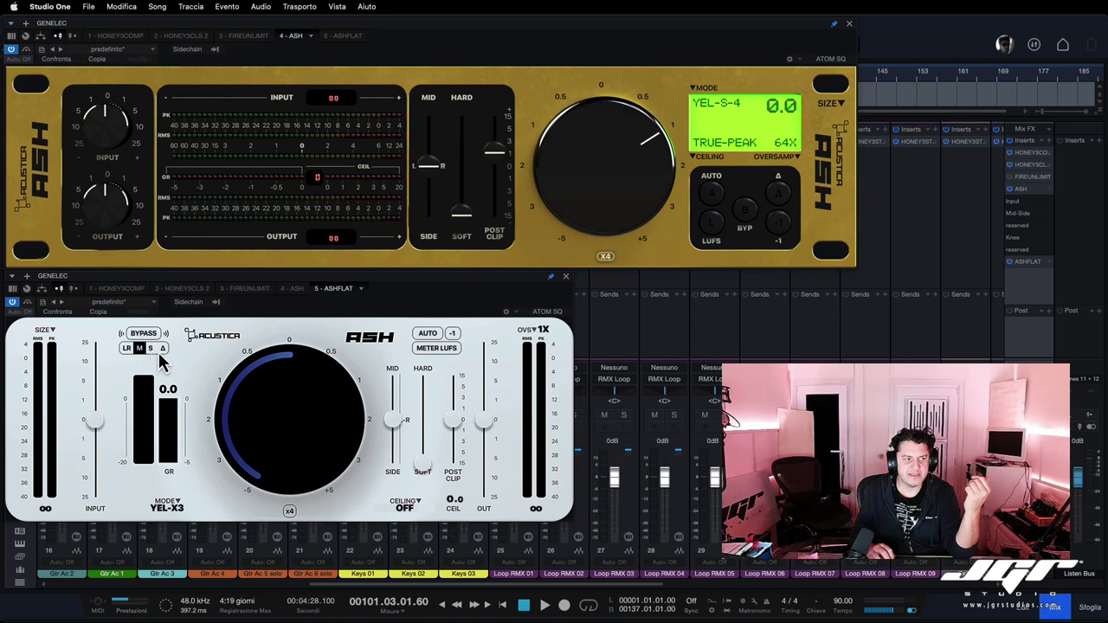
click(151, 348)
click(163, 348)
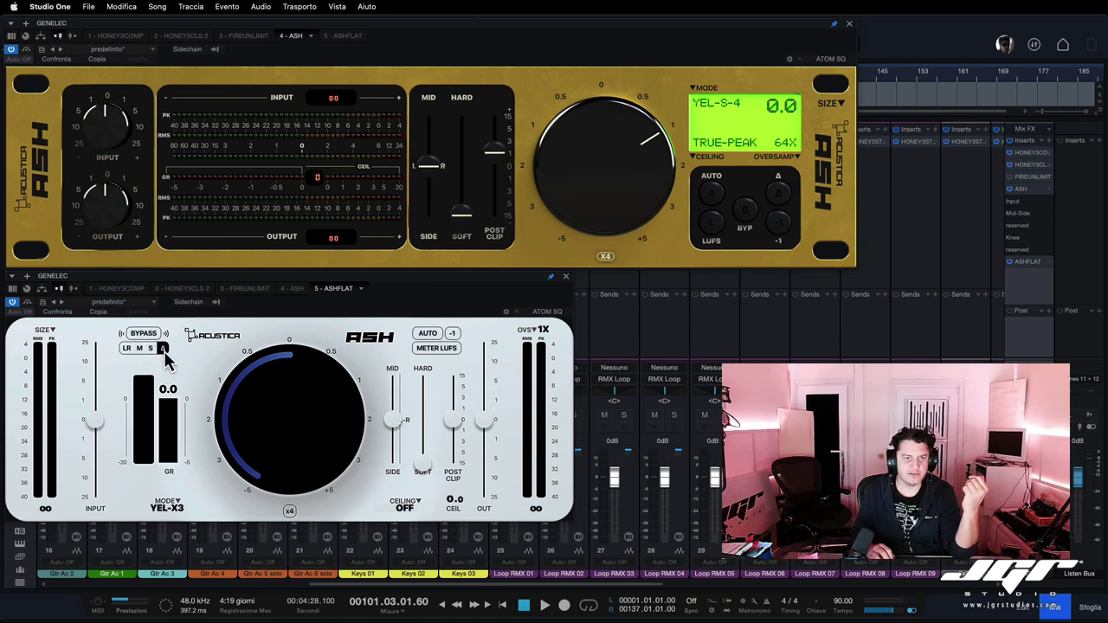
click(151, 348)
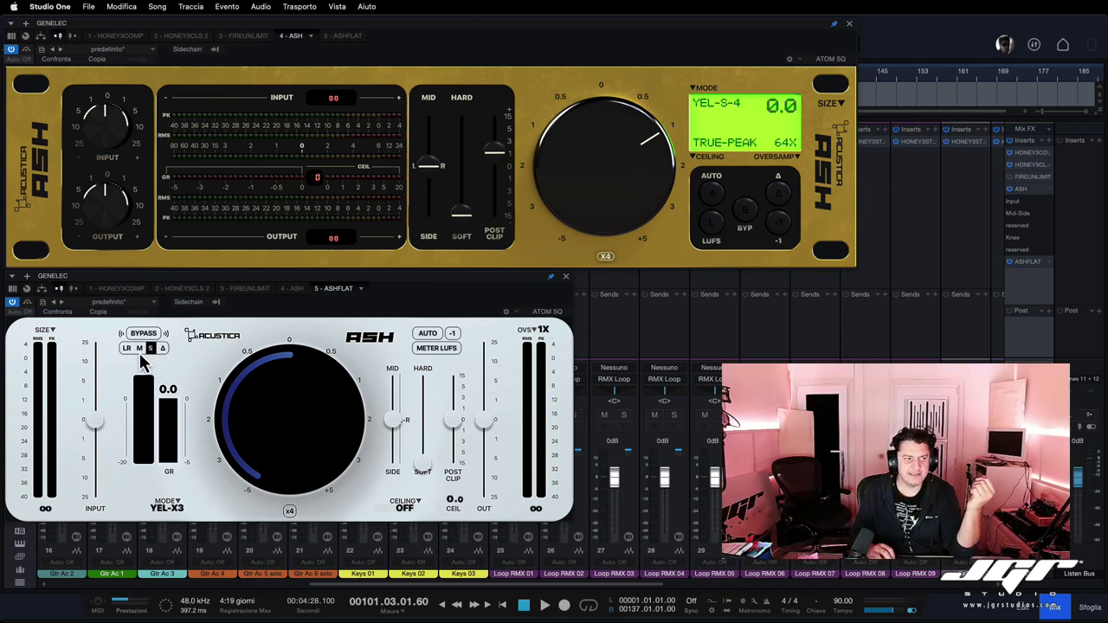
click(139, 348)
click(126, 348)
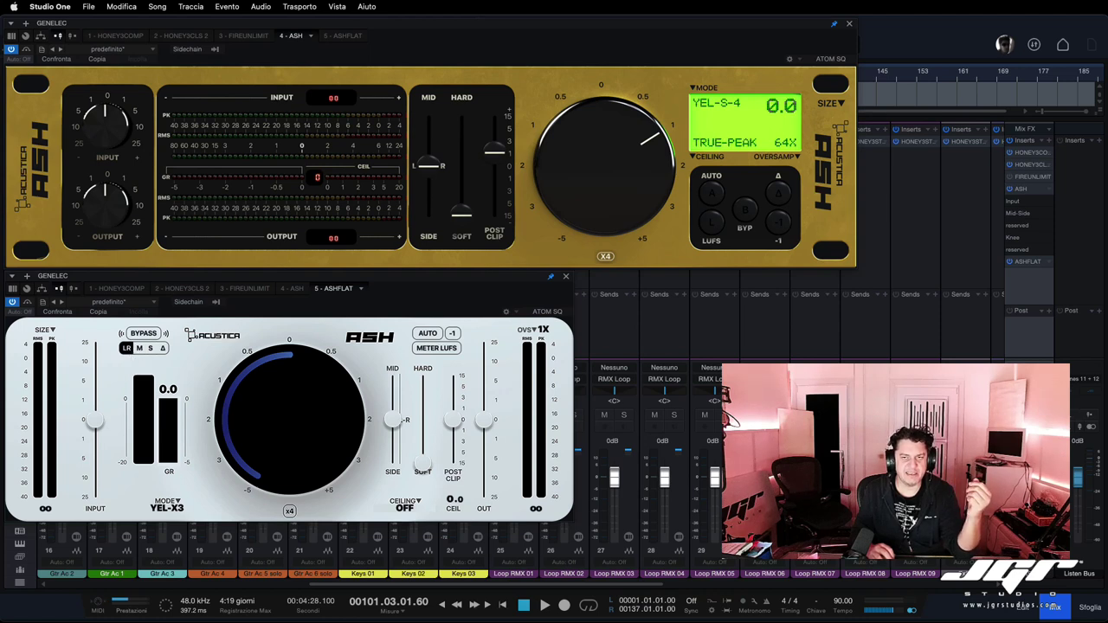
- Switch the ASHFLAT channel selector to M and then leave it on S
click(140, 349)
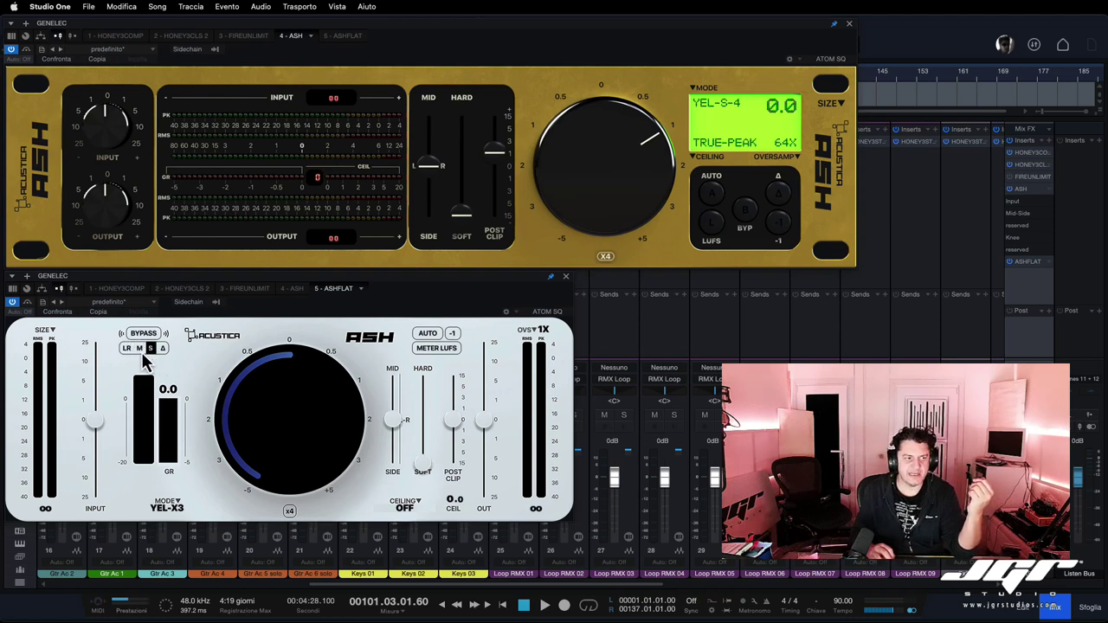
click(151, 350)
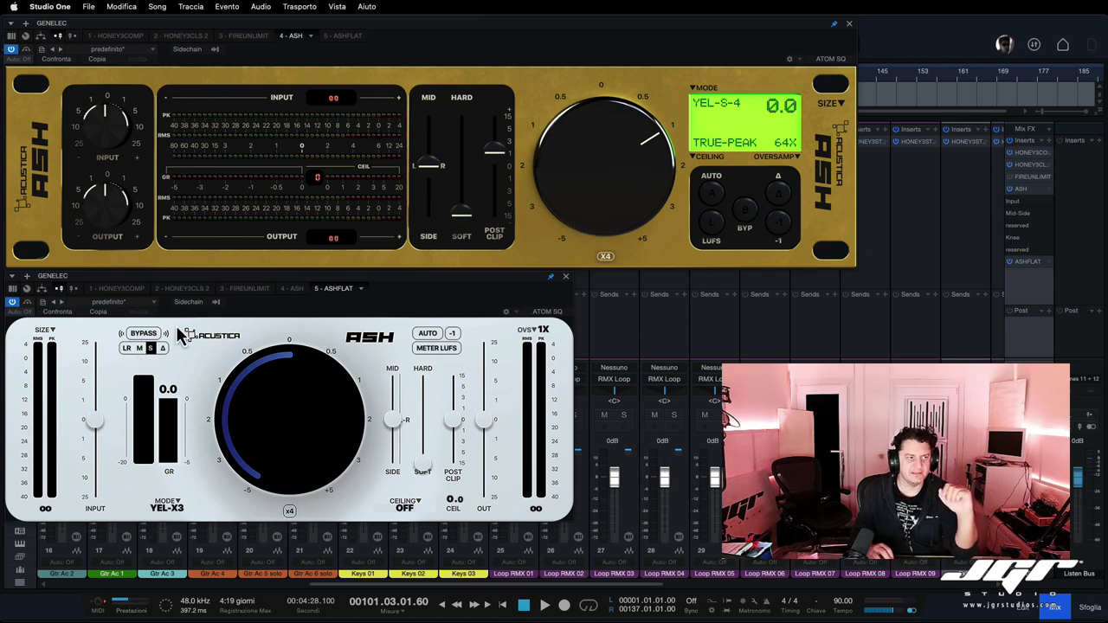
- Return the ASHFLAT channel selector to LR and review the available ASH modes without changing the mode
click(127, 348)
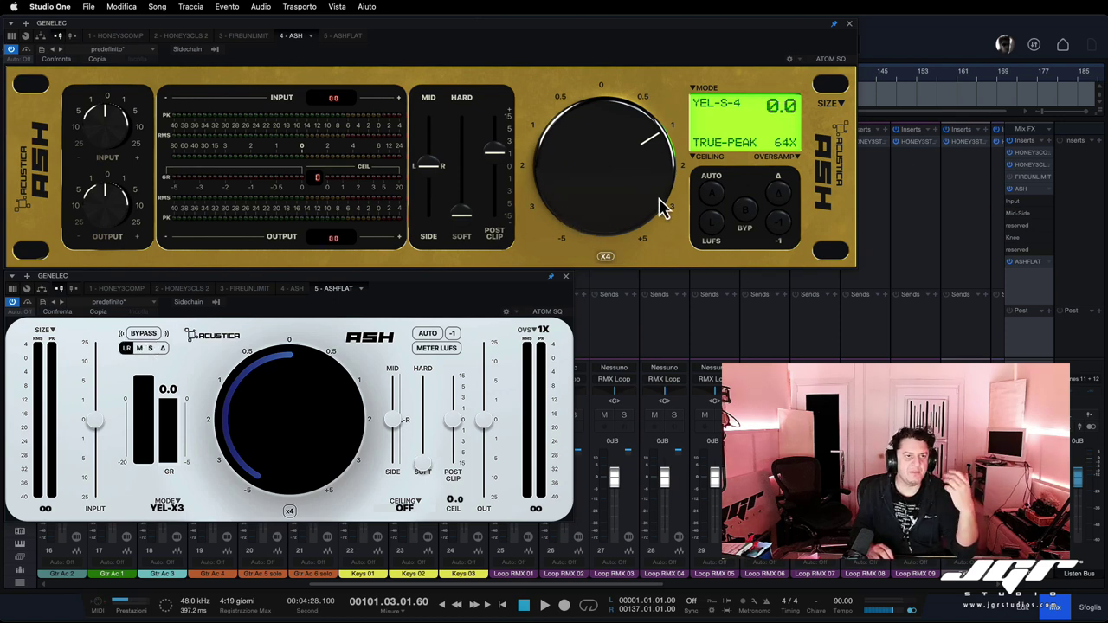
click(694, 87)
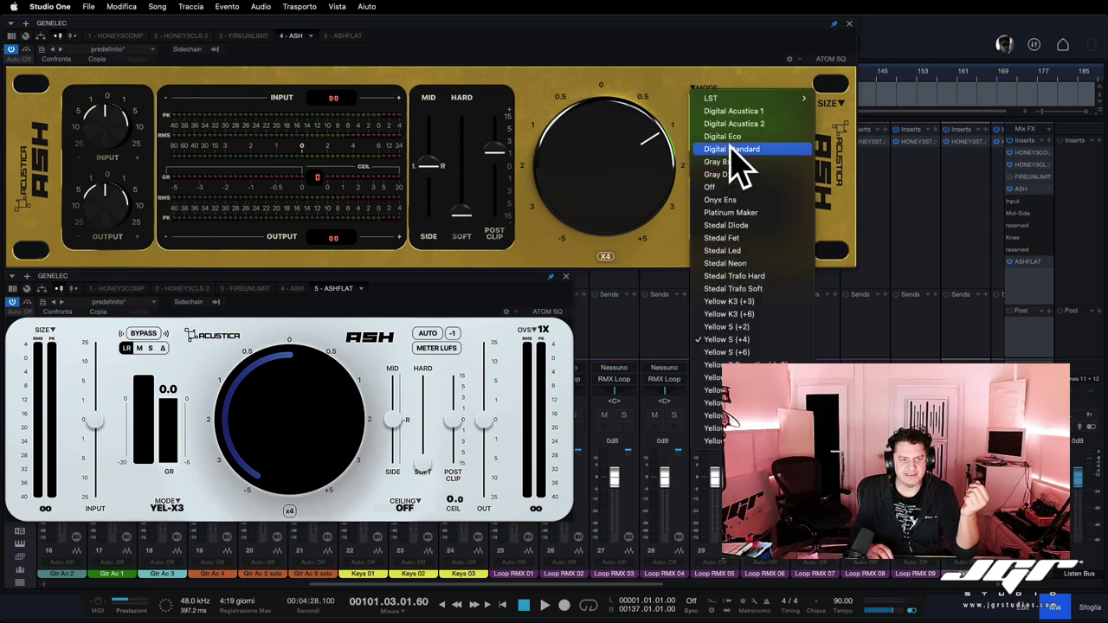
click(653, 79)
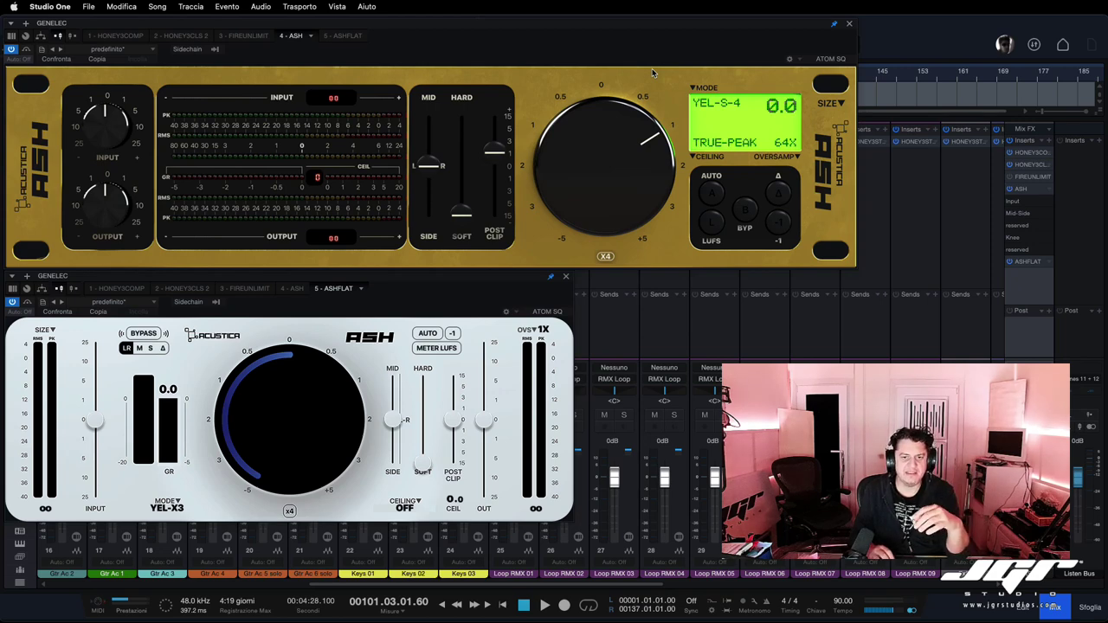
- Try the Yellow K3 (+3) mode in ASHFLAT and set the mode to Gray 8x
click(167, 508)
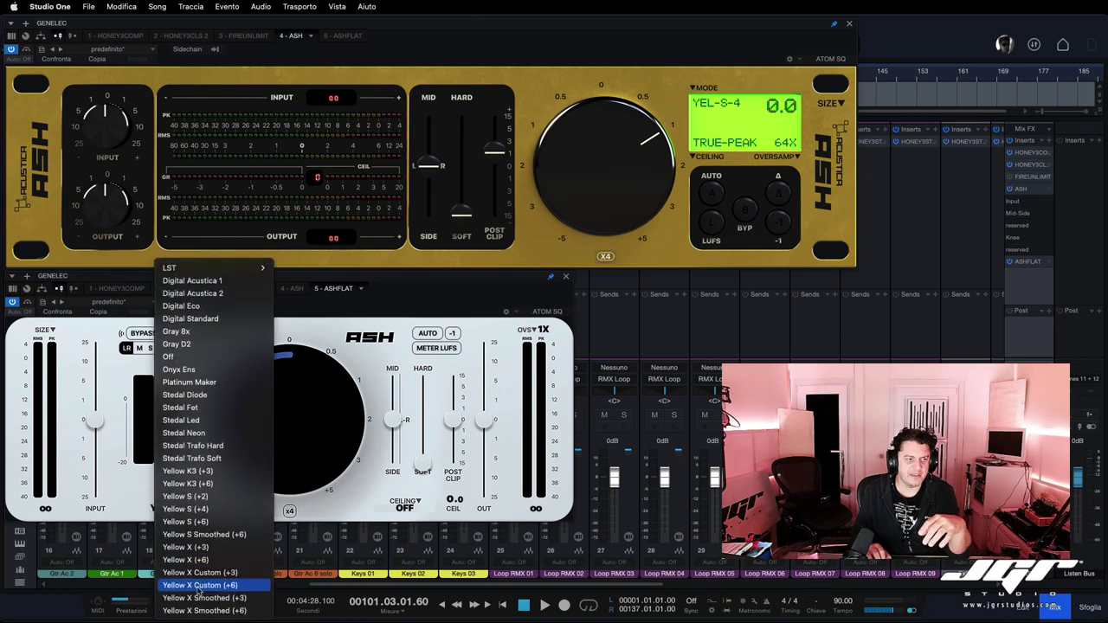
click(216, 475)
click(164, 511)
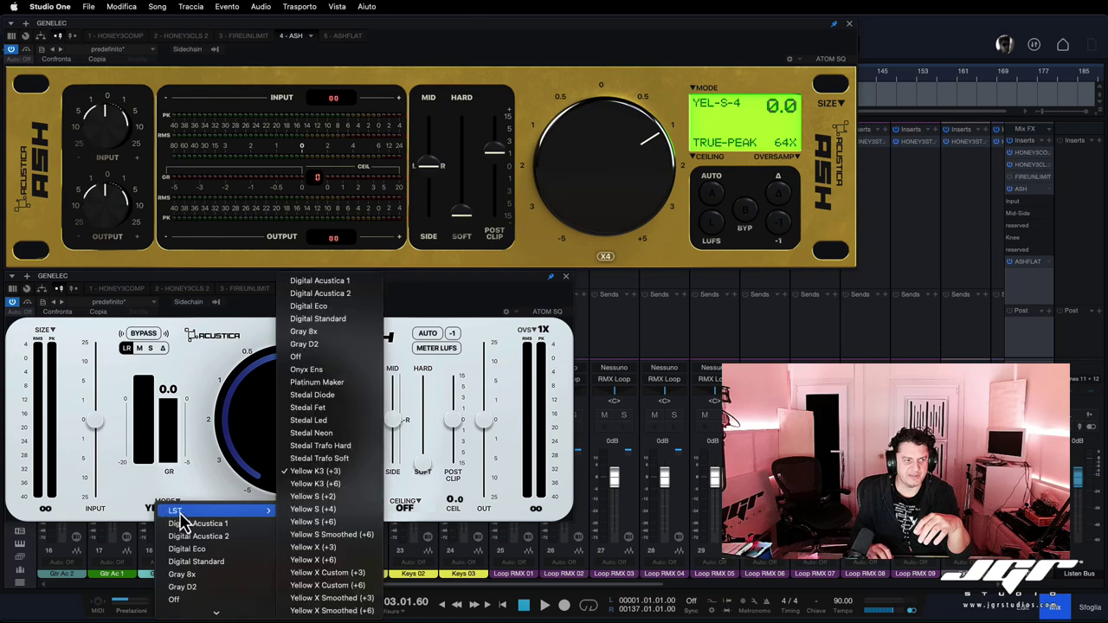
click(182, 574)
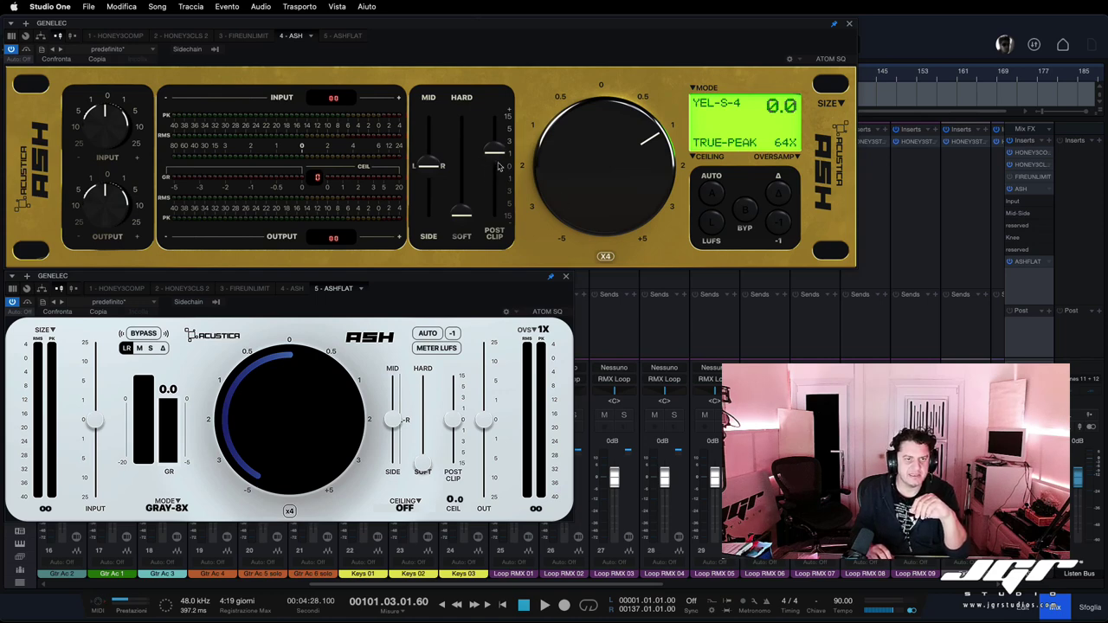
- Review the ASH ceiling options from Off through Transparent Limiter + True Peak
click(713, 161)
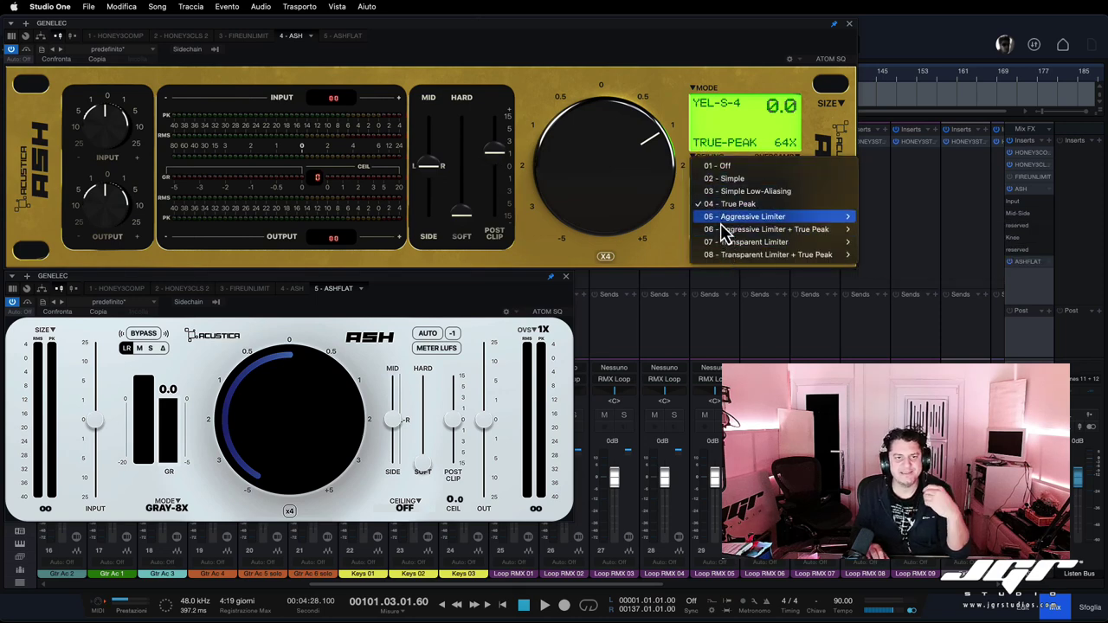
mouse_move(723, 222)
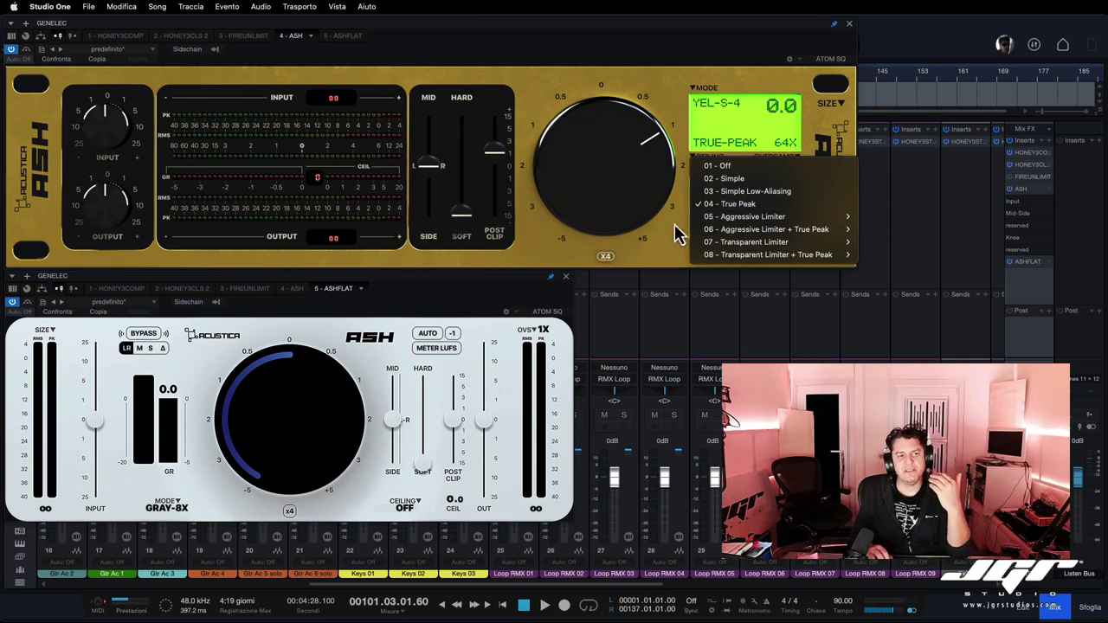
click(657, 260)
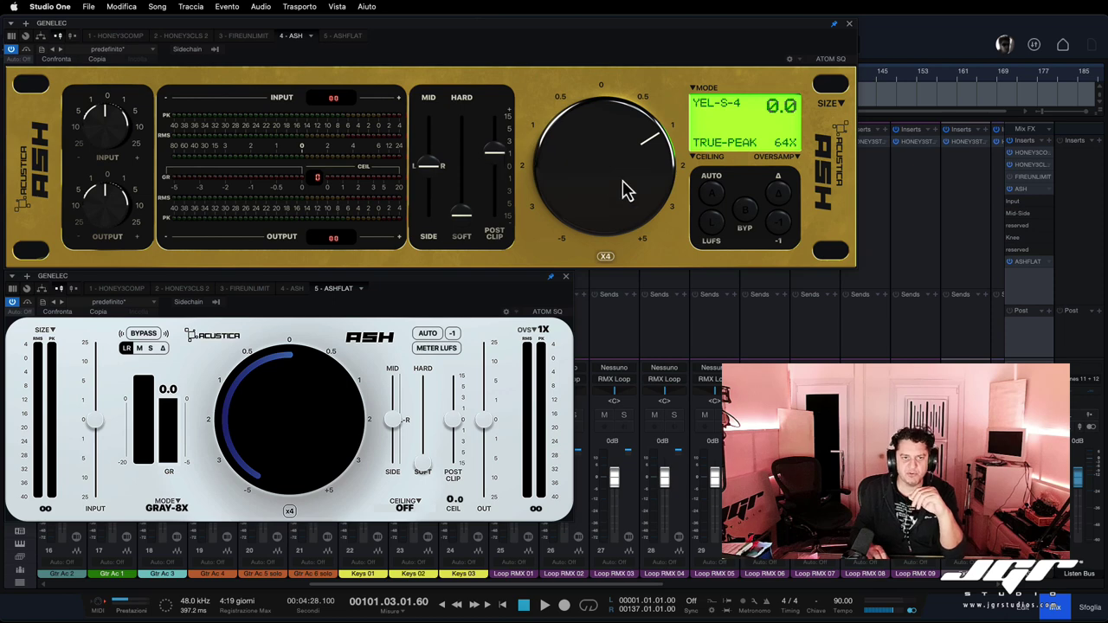
- Switch the ASH -1 option on and back off, and compare it with the 0, -0.5 and -1 choices in FIREUNLIMIT
click(778, 221)
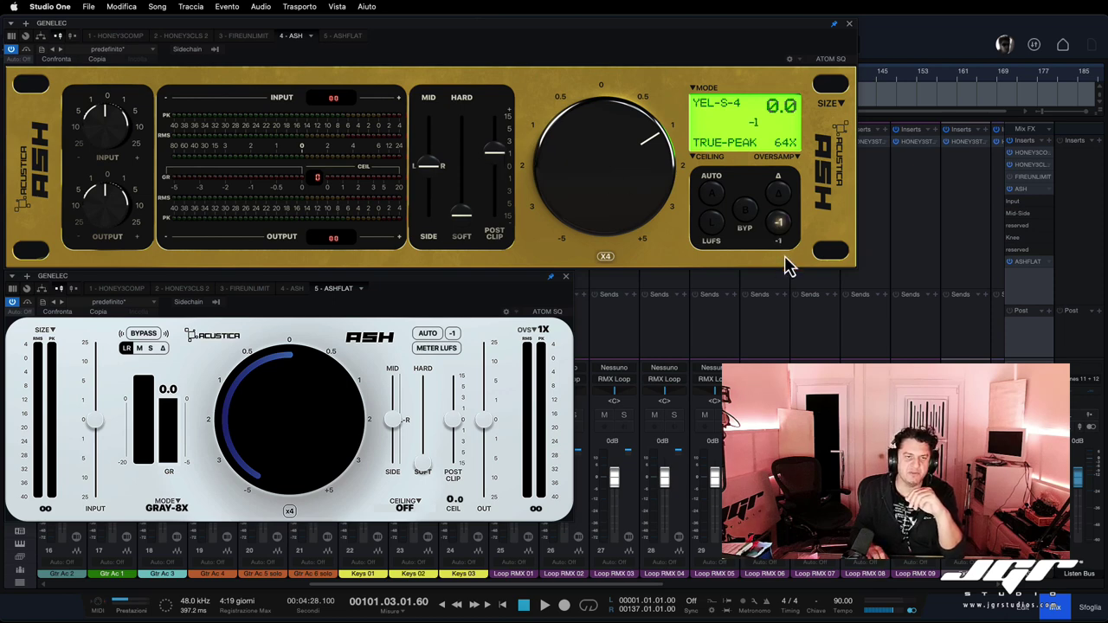
click(780, 225)
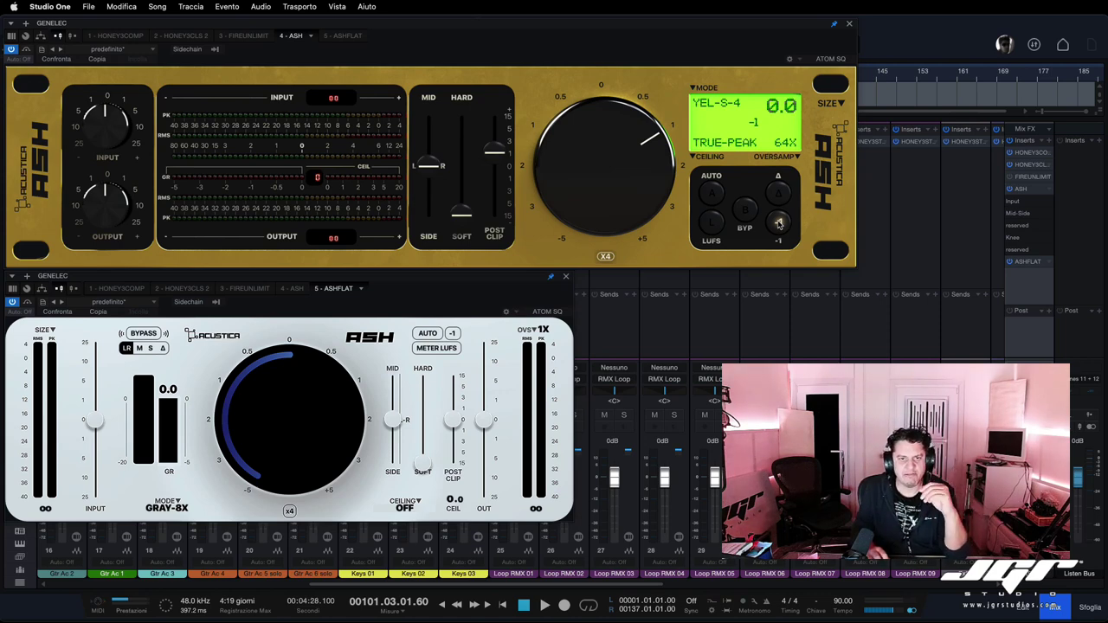
click(778, 222)
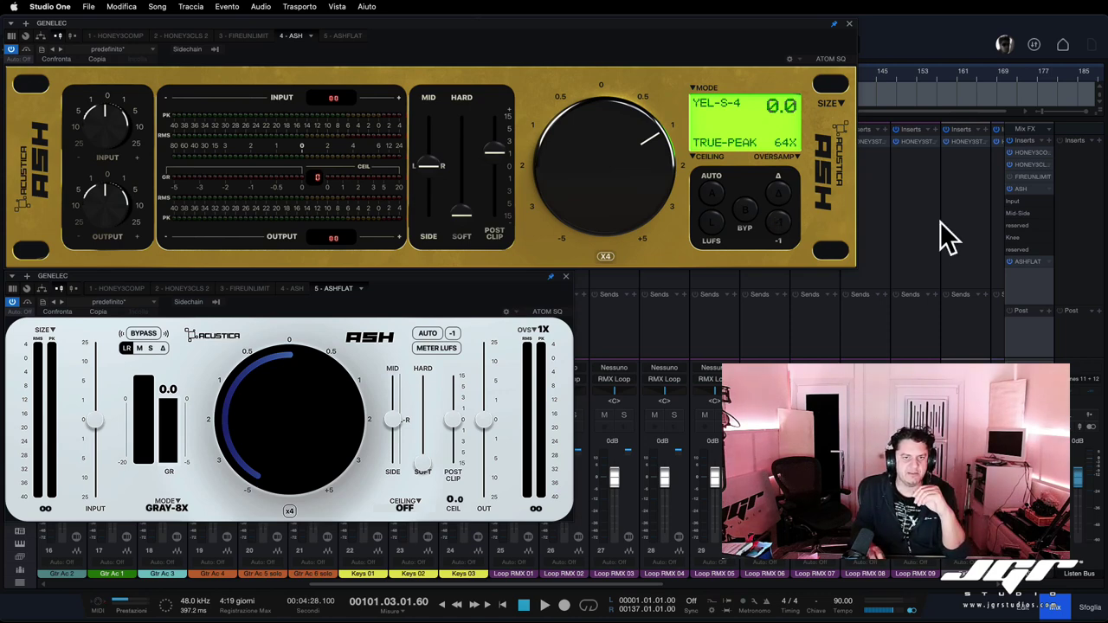
click(1024, 177)
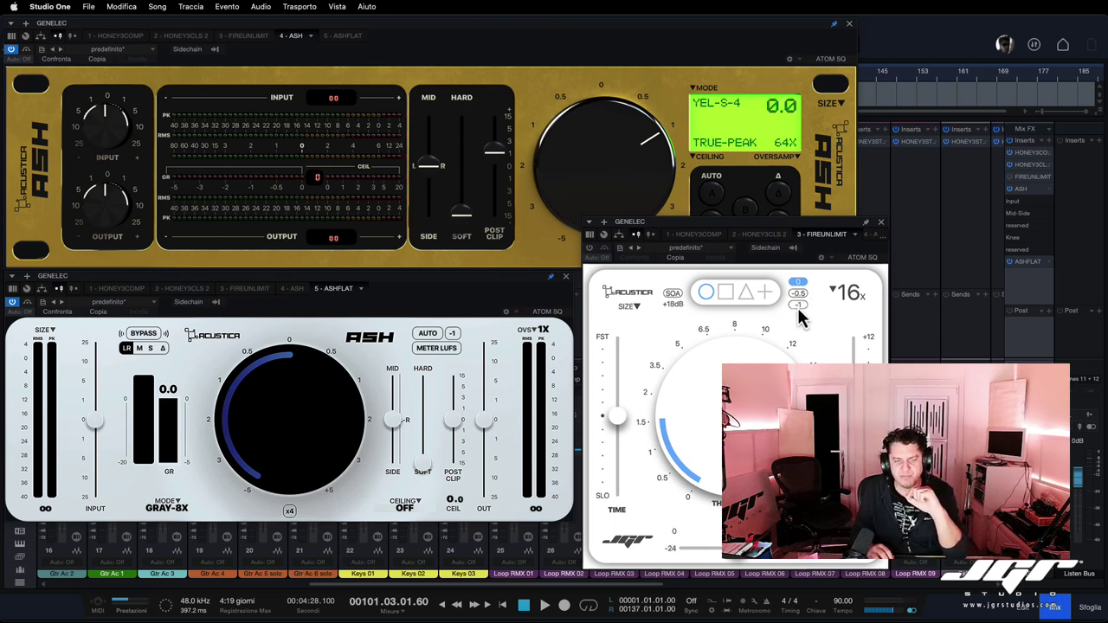
click(880, 221)
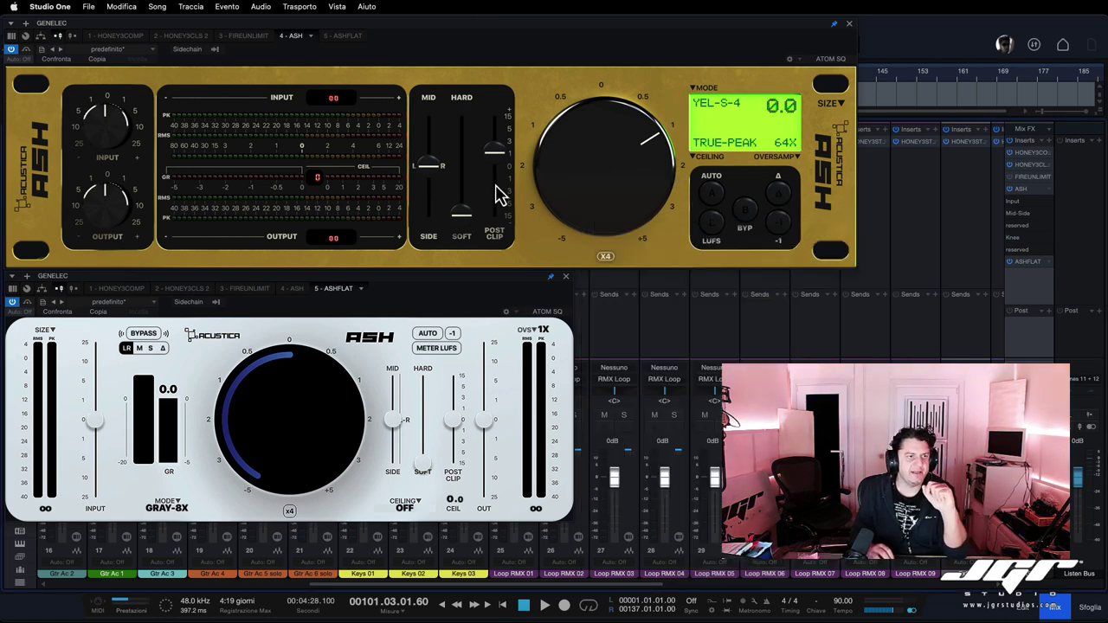
- Switch the ASHFLAT channel selector to M and back to LR, and turn on the Δ option in ASH
click(139, 348)
click(127, 348)
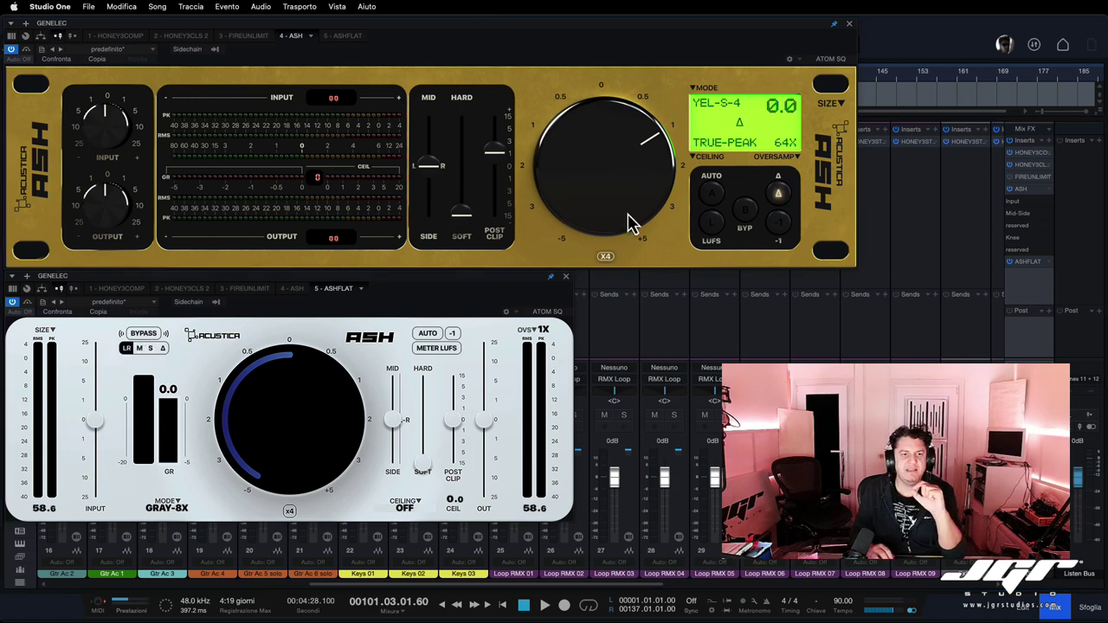
click(777, 196)
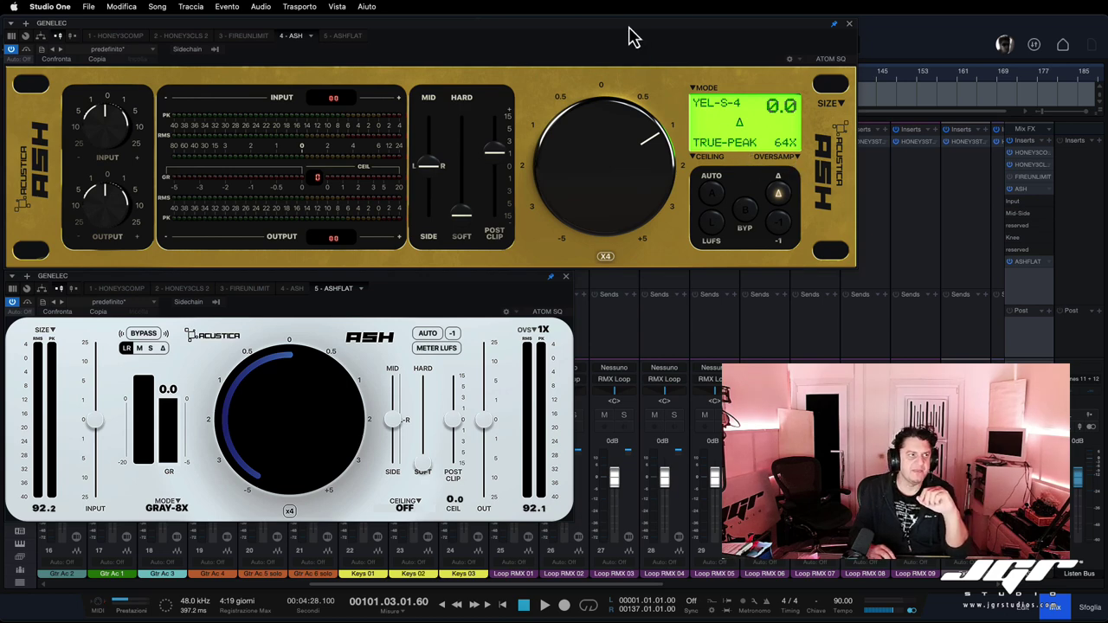
- Nudge the ASH window slightly and review its oversampling options from 1X to 1024X
drag(630, 36, 626, 33)
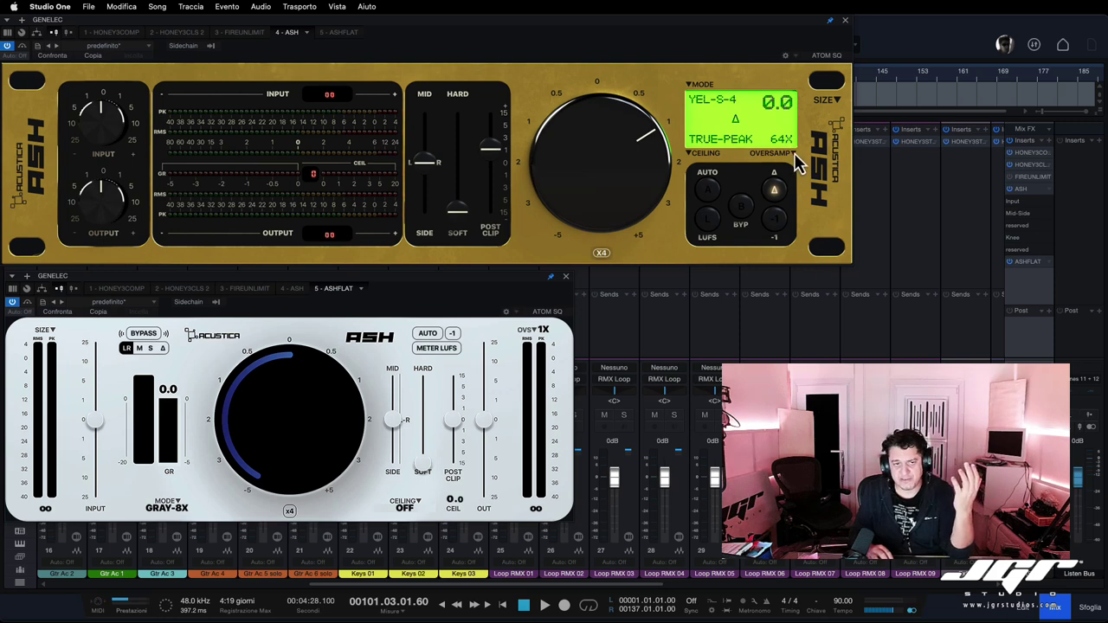
click(793, 154)
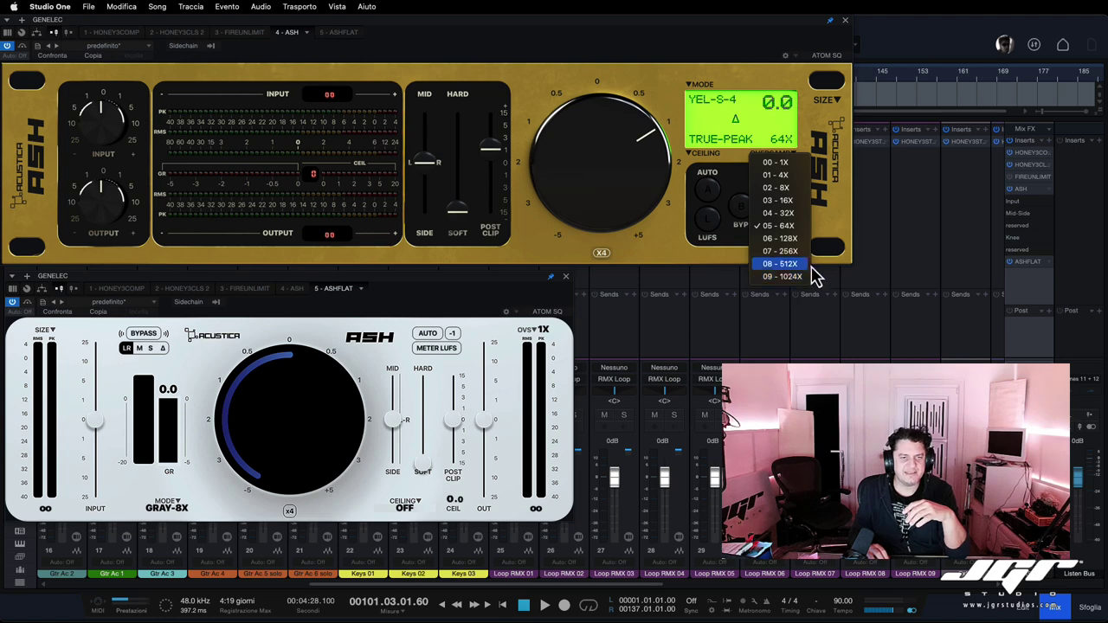
click(837, 211)
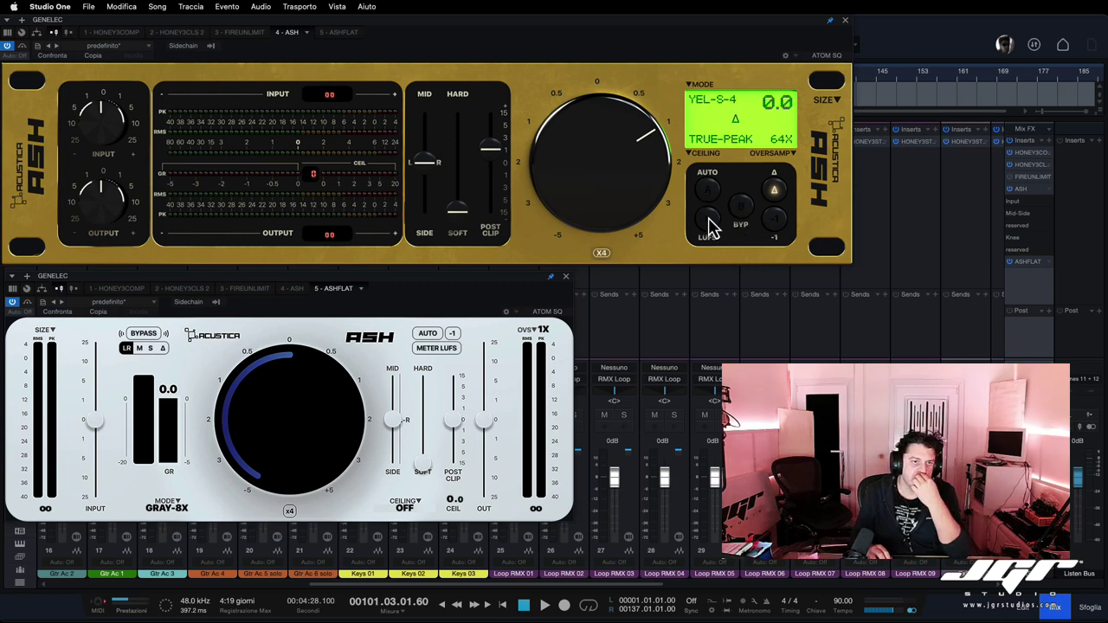
- Turn the ASH main knob down to about 0.5 and reset the Mid/Side slider to its centre position
mouse_move(600, 198)
mouse_down()
mouse_move(599, 210)
mouse_move(600, 182)
mouse_move(621, 170)
mouse_move(601, 223)
mouse_move(601, 211)
mouse_up()
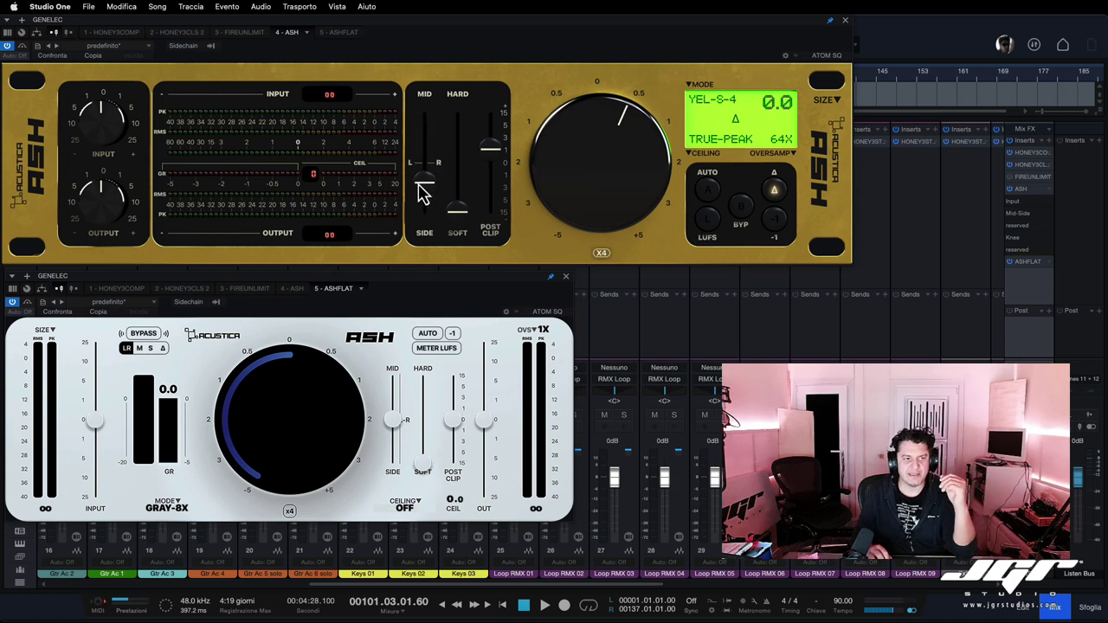
double_click(422, 180)
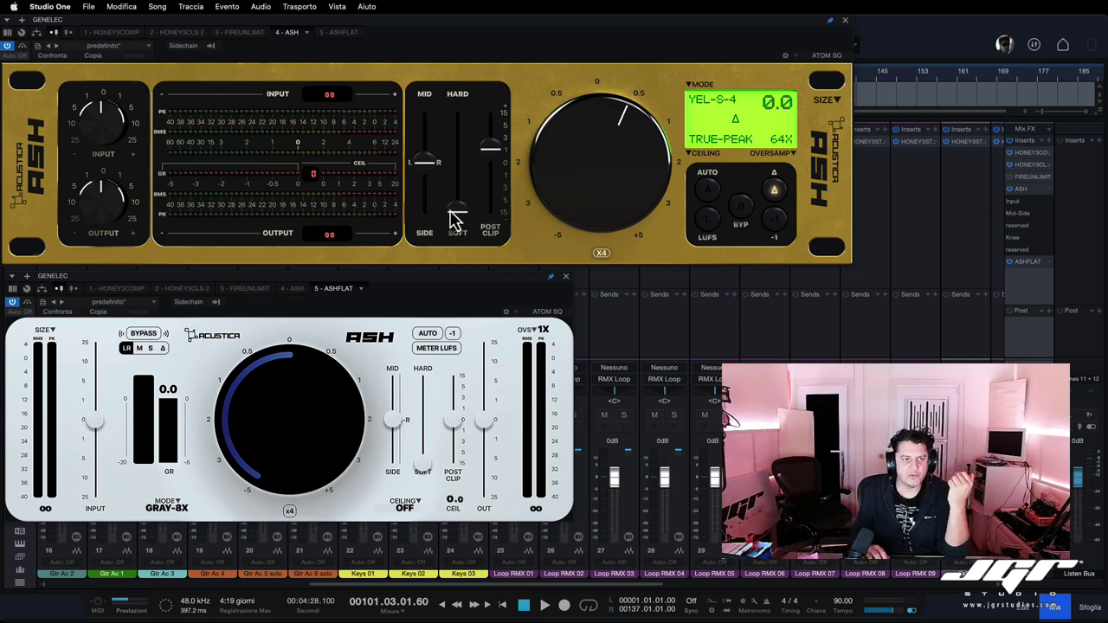
- Raise the ASH knee slider slightly from Soft toward Hard and turn off the Δ option
mouse_move(457, 212)
mouse_down()
mouse_move(457, 99)
mouse_move(470, 240)
mouse_move(457, 164)
mouse_move(461, 236)
mouse_move(462, 202)
mouse_up()
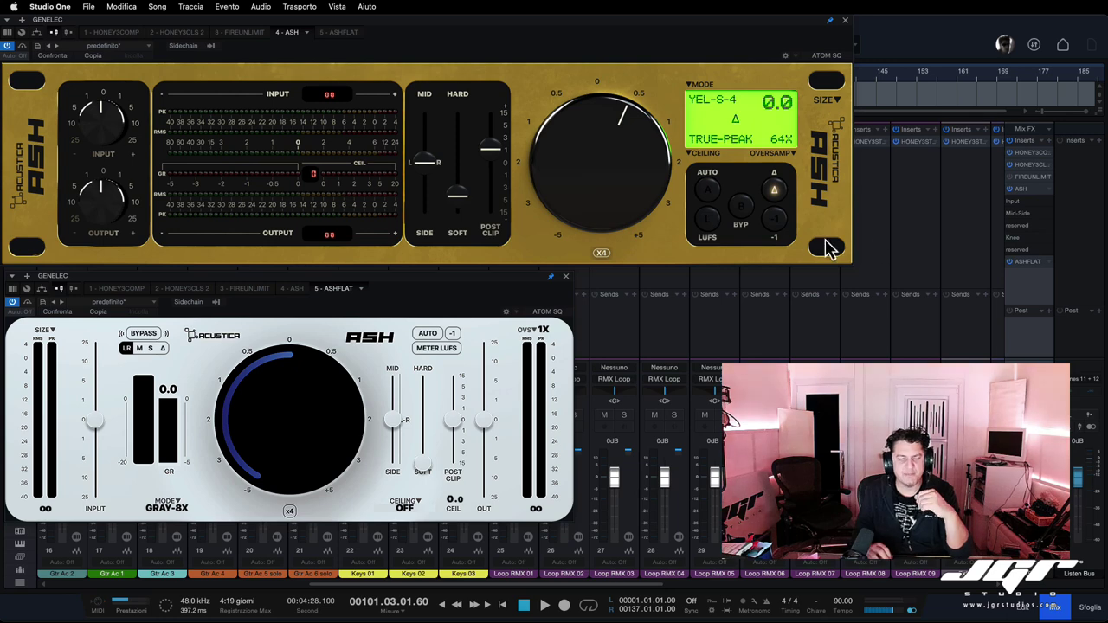
click(778, 199)
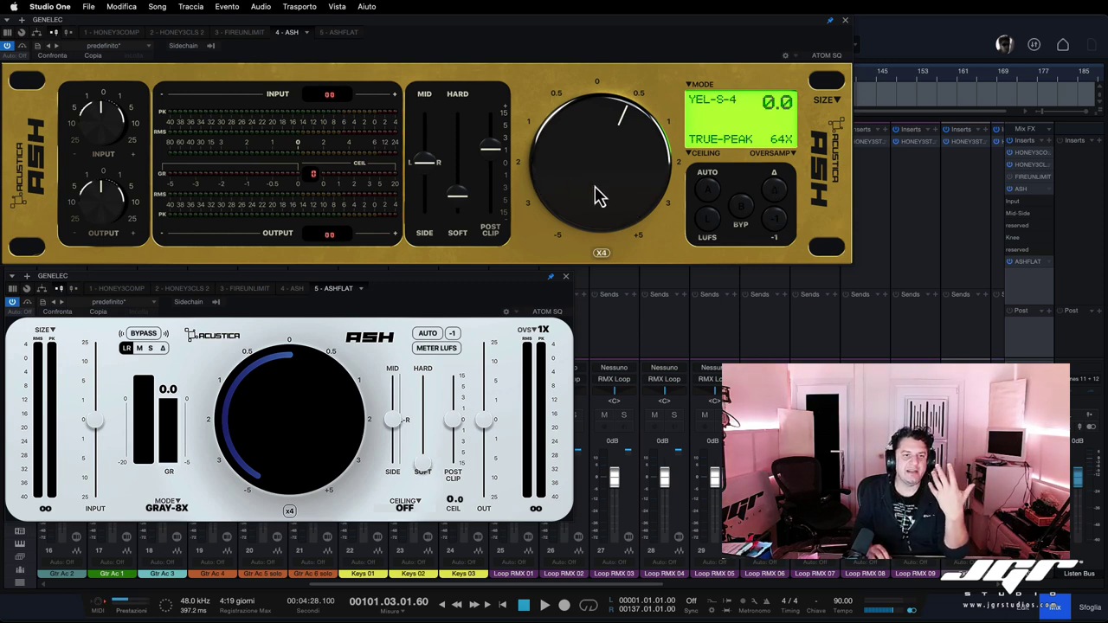
- Turn the ASH main knob up to about 2 and bring the input knob back to about 0
drag(597, 195, 586, 155)
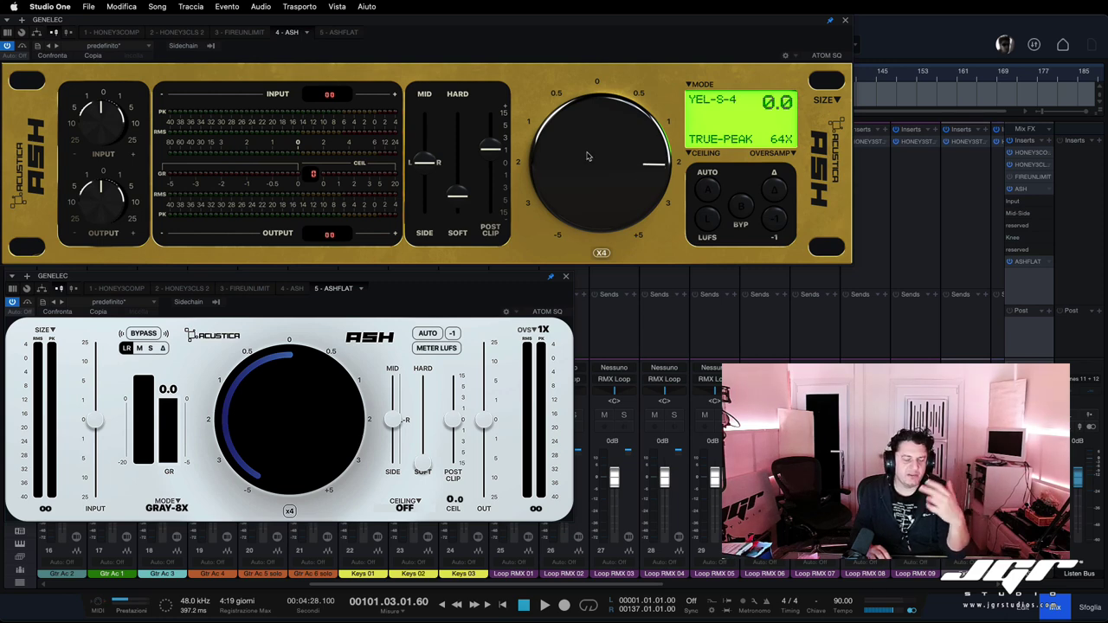
drag(587, 155, 585, 167)
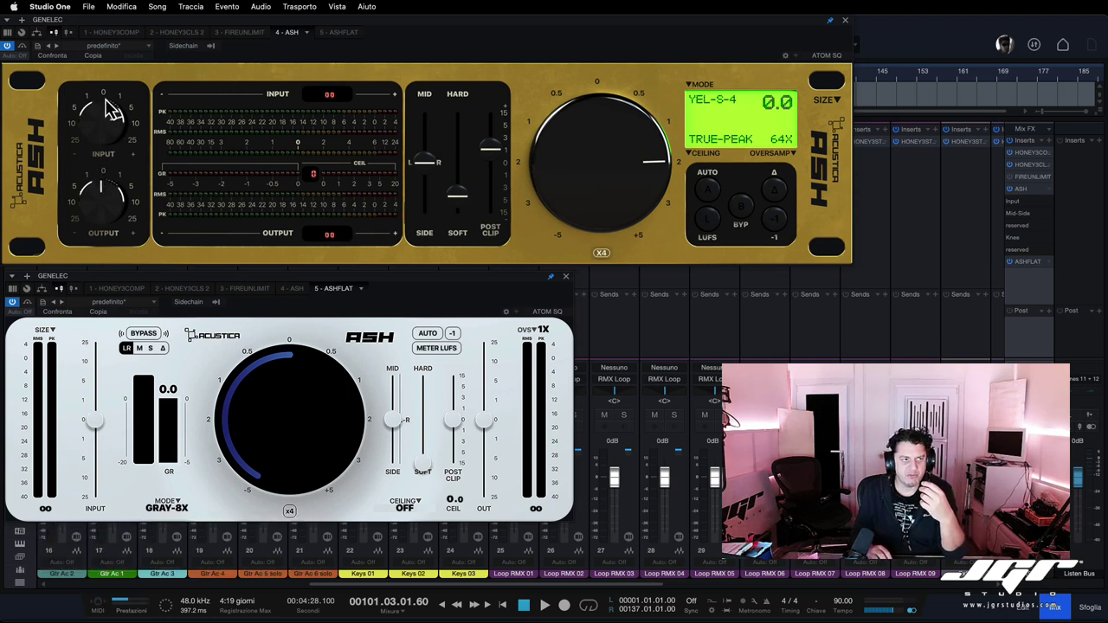
drag(106, 104, 98, 130)
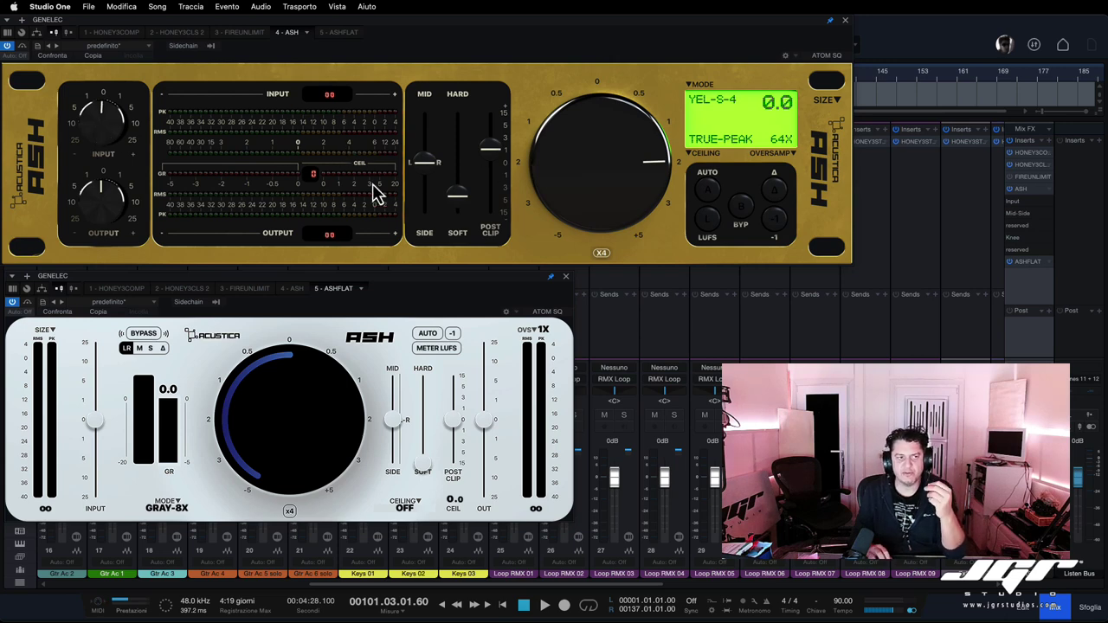
- Toggle the Auto and Δ options in ASH and leave both switched off
click(708, 191)
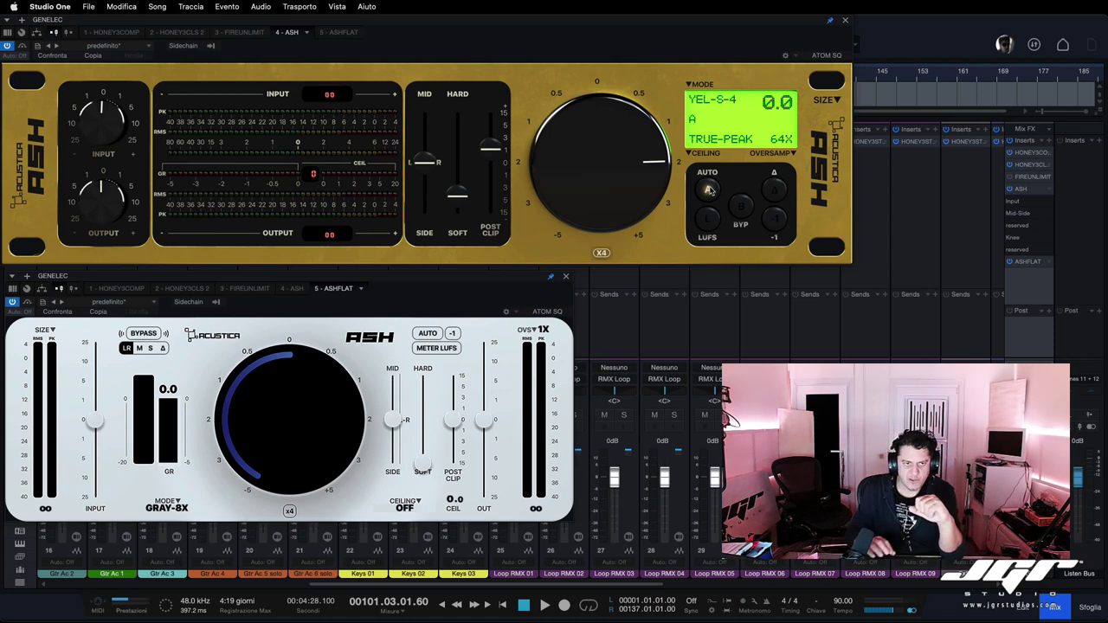
click(774, 190)
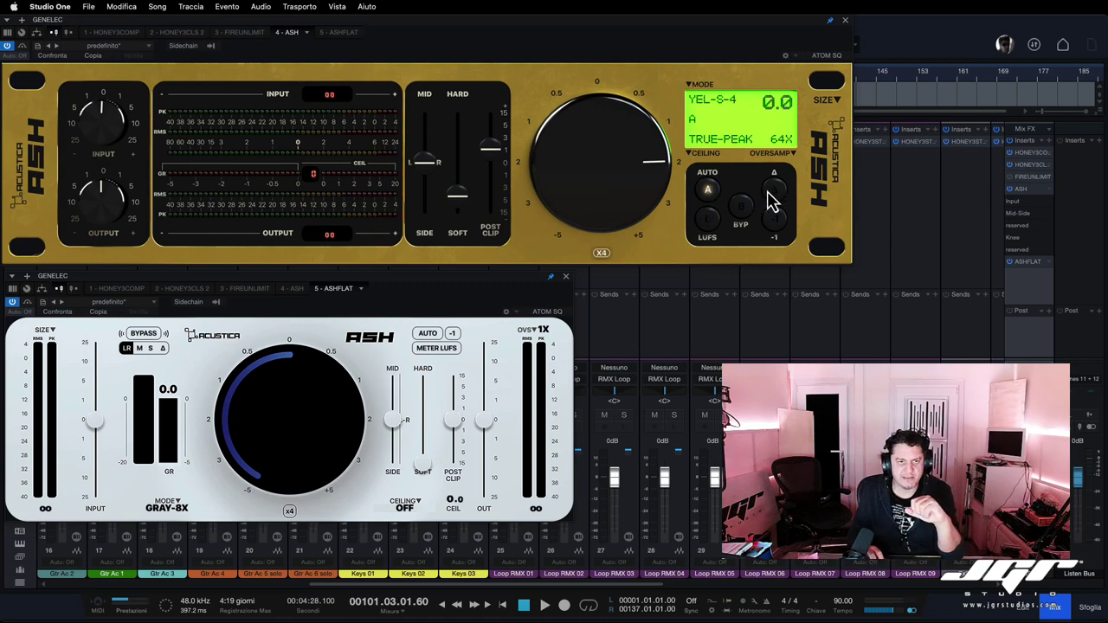
click(711, 192)
click(775, 192)
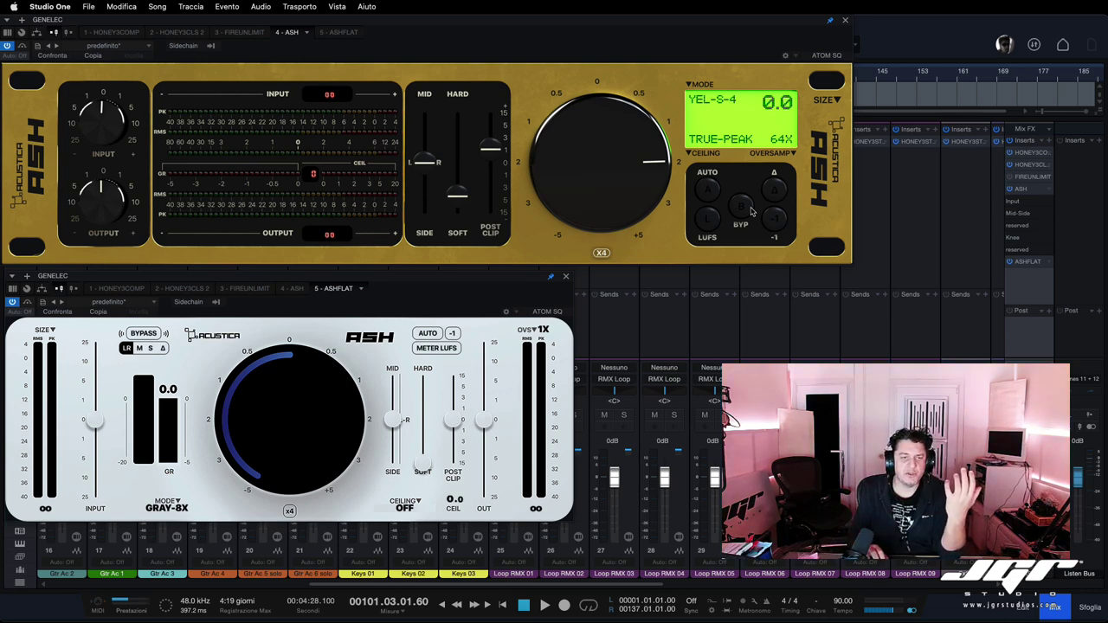
- Turn the ASH main knob down to slightly above 1 and review the oversampling options, keeping 64X
drag(606, 181, 605, 185)
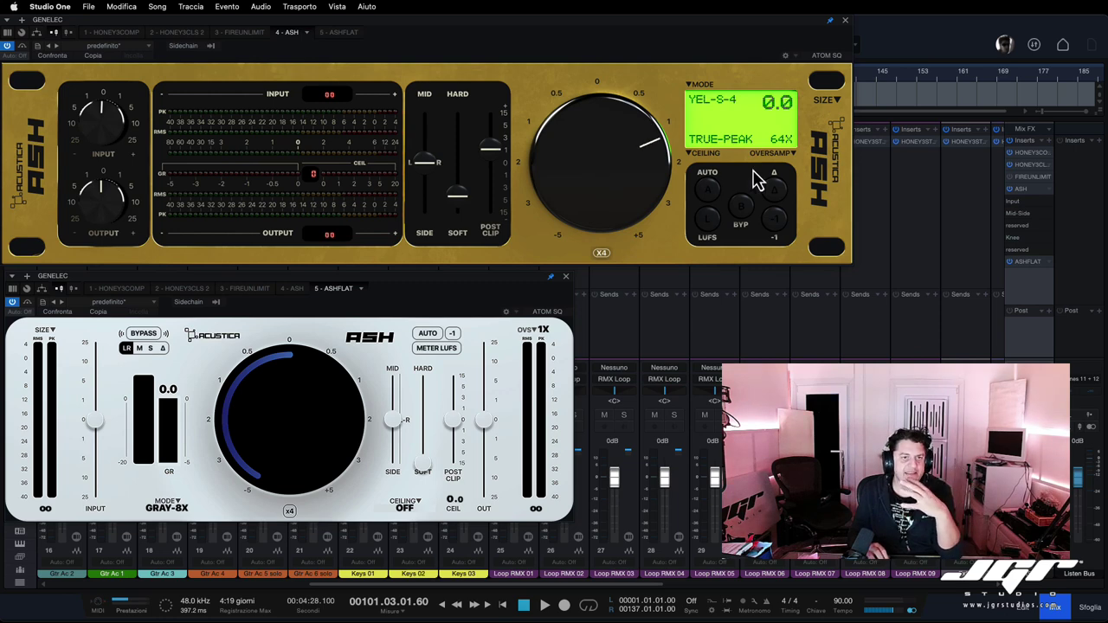
click(794, 154)
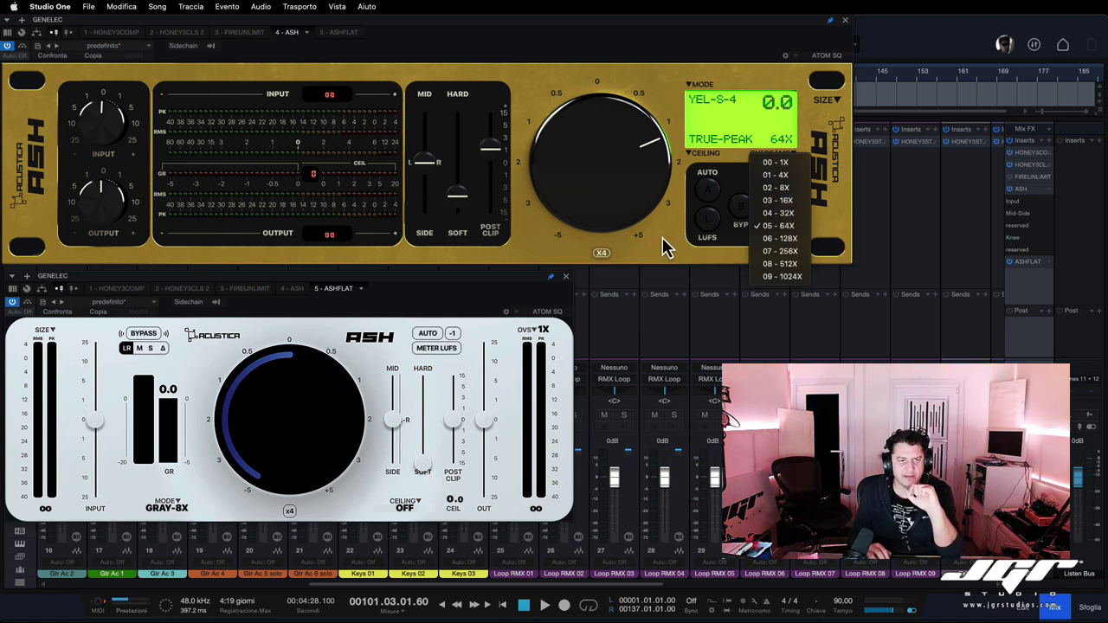
click(688, 165)
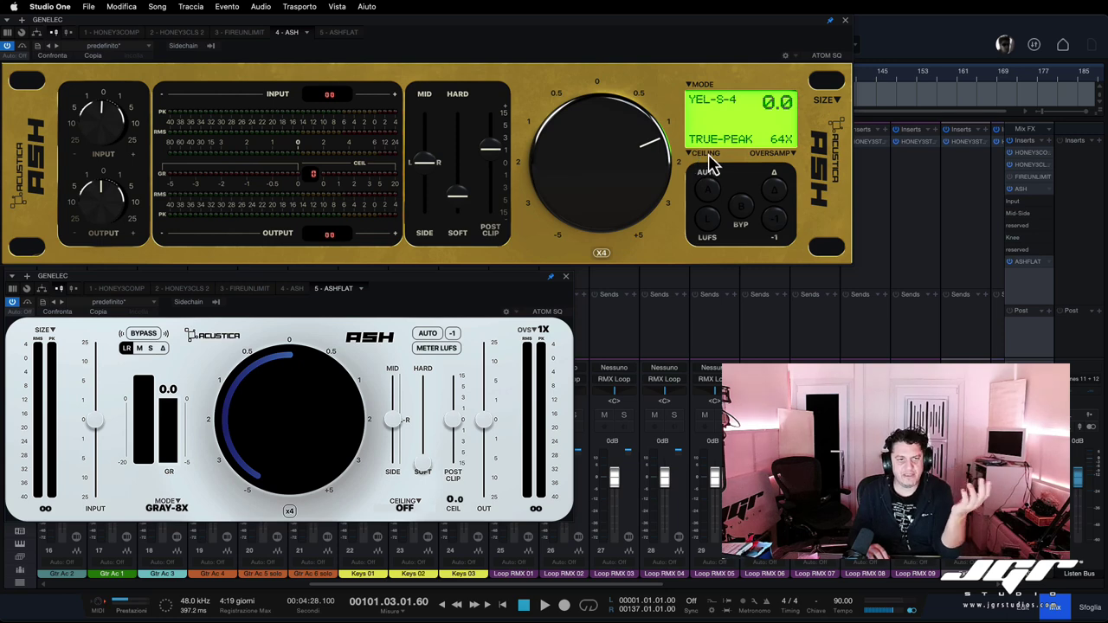
- Set the ASH ceiling to Transparent Limiter + True Peak 4X, and toggle the -1 option on and back off
click(708, 154)
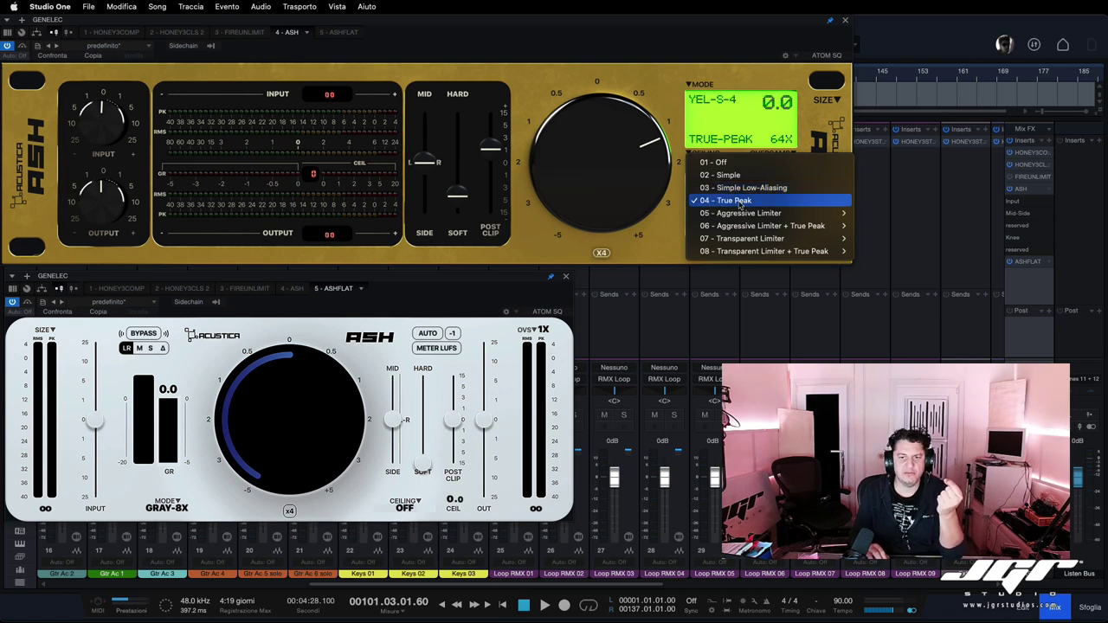
mouse_move(742, 214)
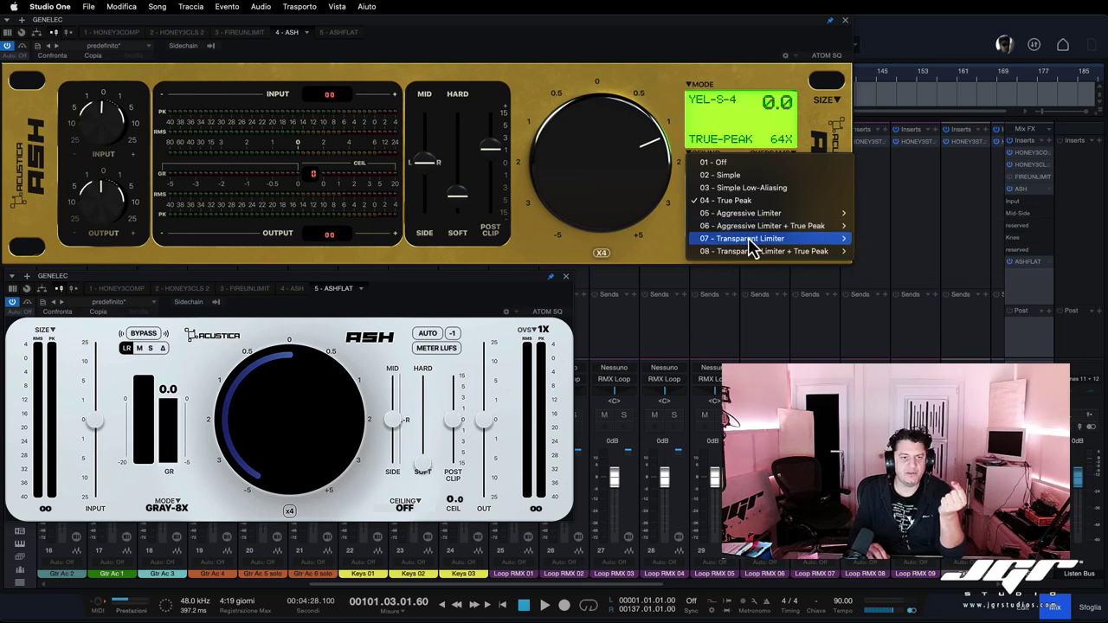
mouse_move(751, 247)
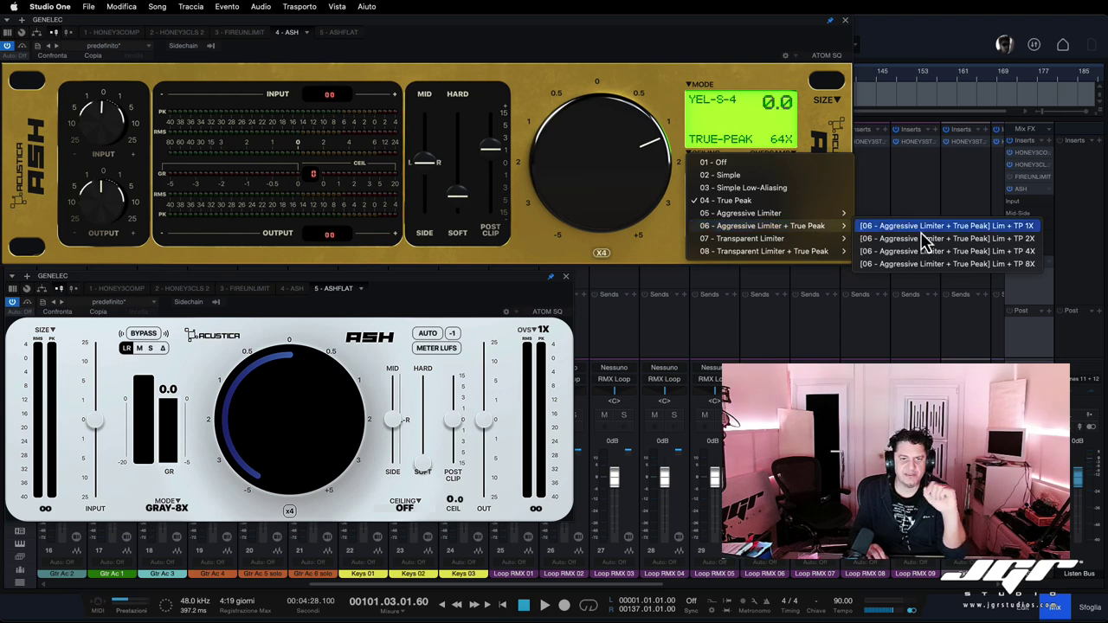
mouse_move(835, 251)
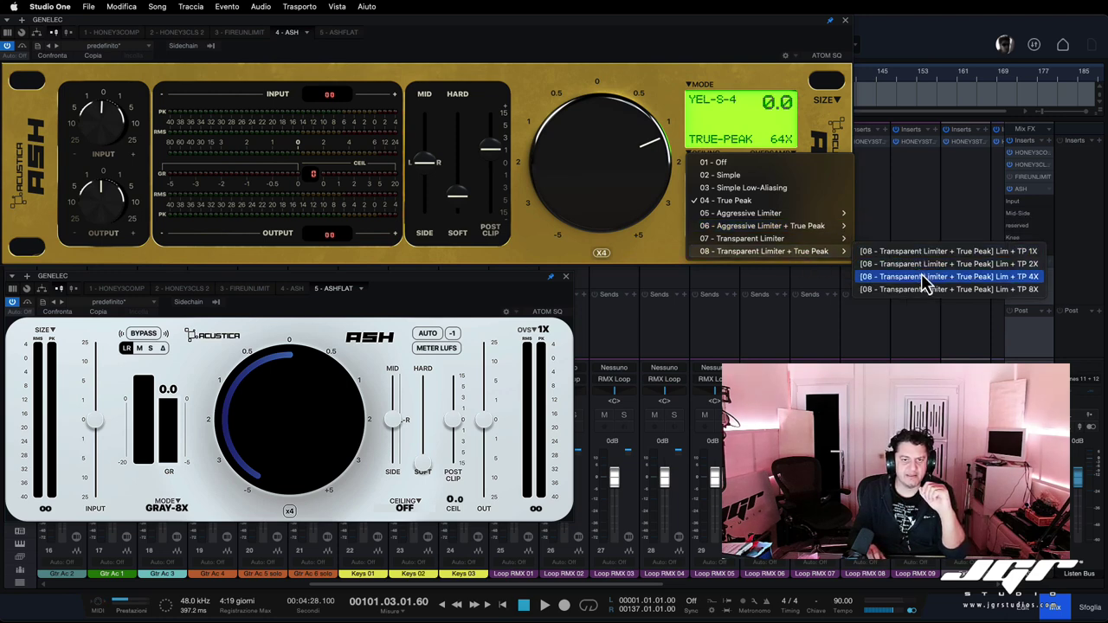
click(926, 277)
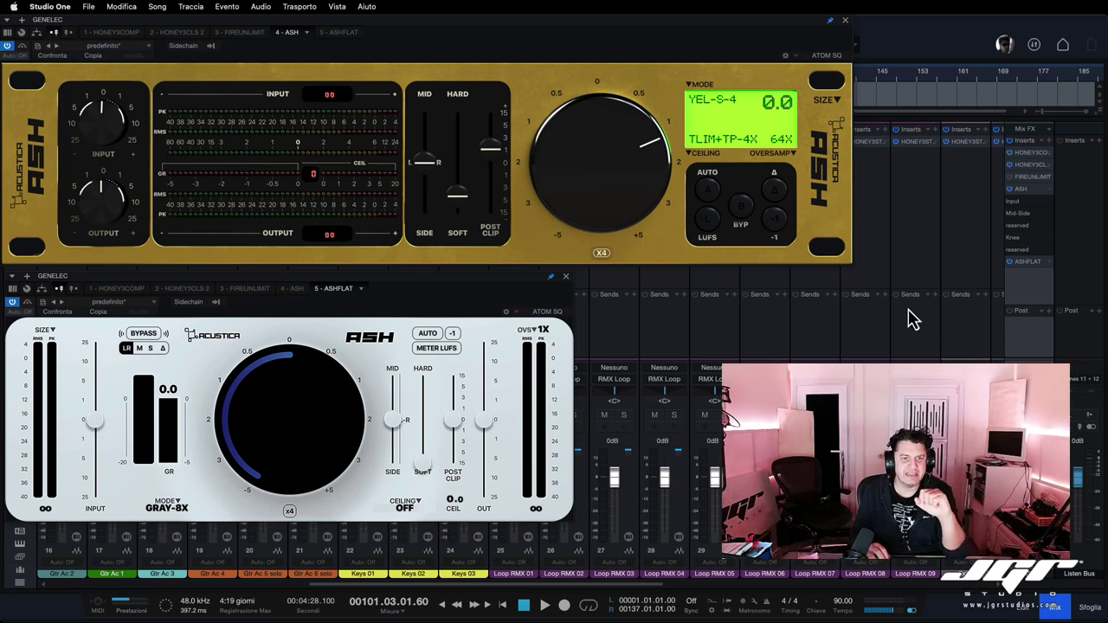
click(773, 223)
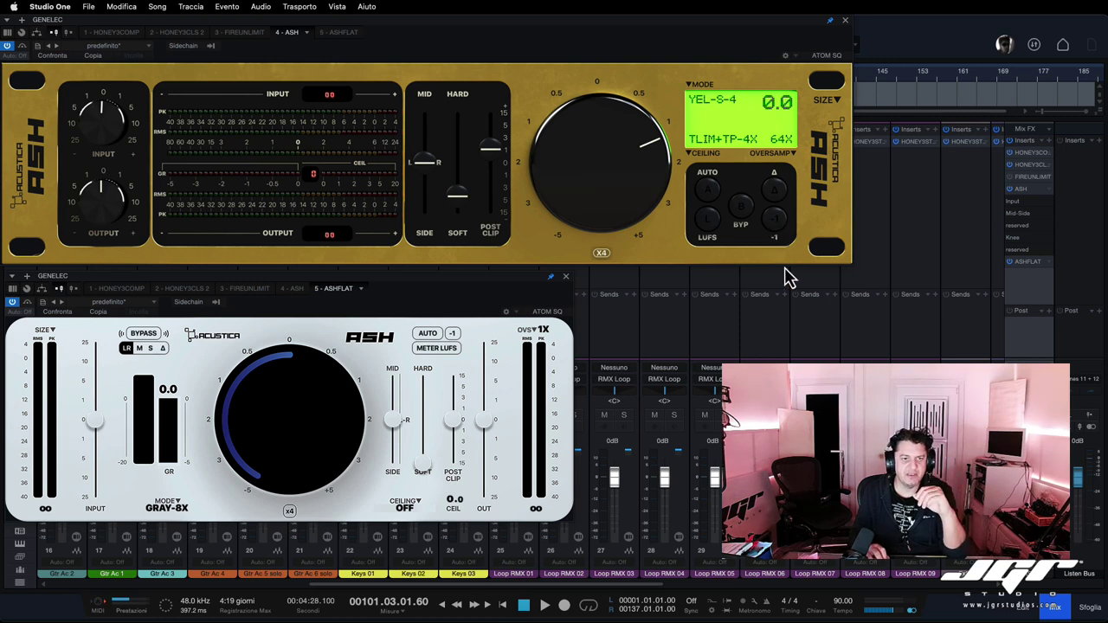
click(773, 221)
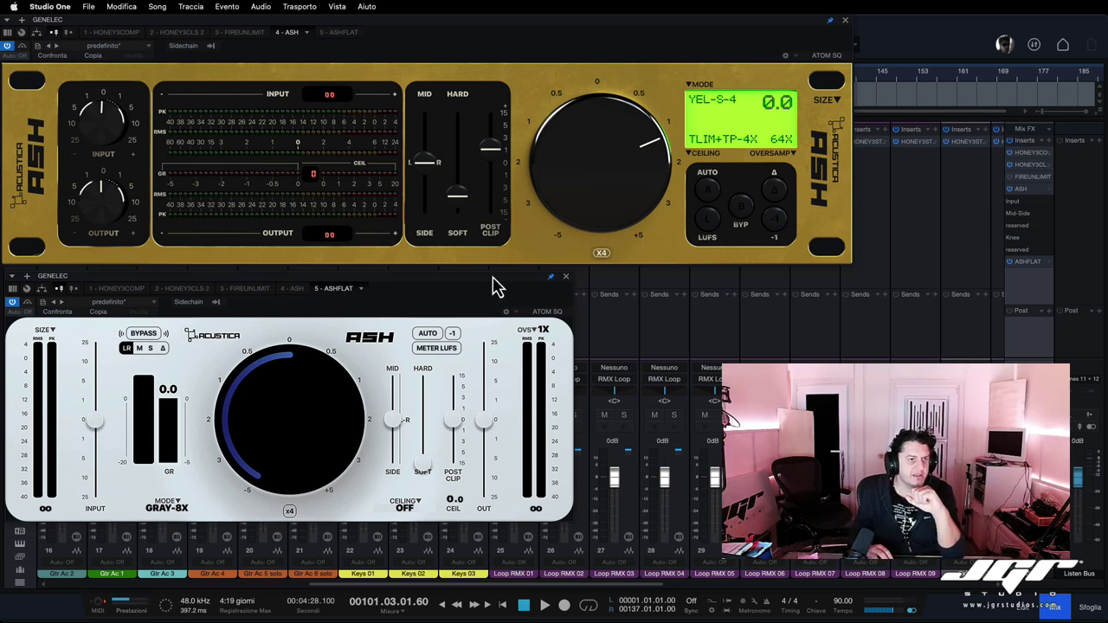
- Move the ASH window lower, centre its mid-side slider and turn off the Δ option
drag(493, 289, 494, 317)
drag(424, 32, 432, 59)
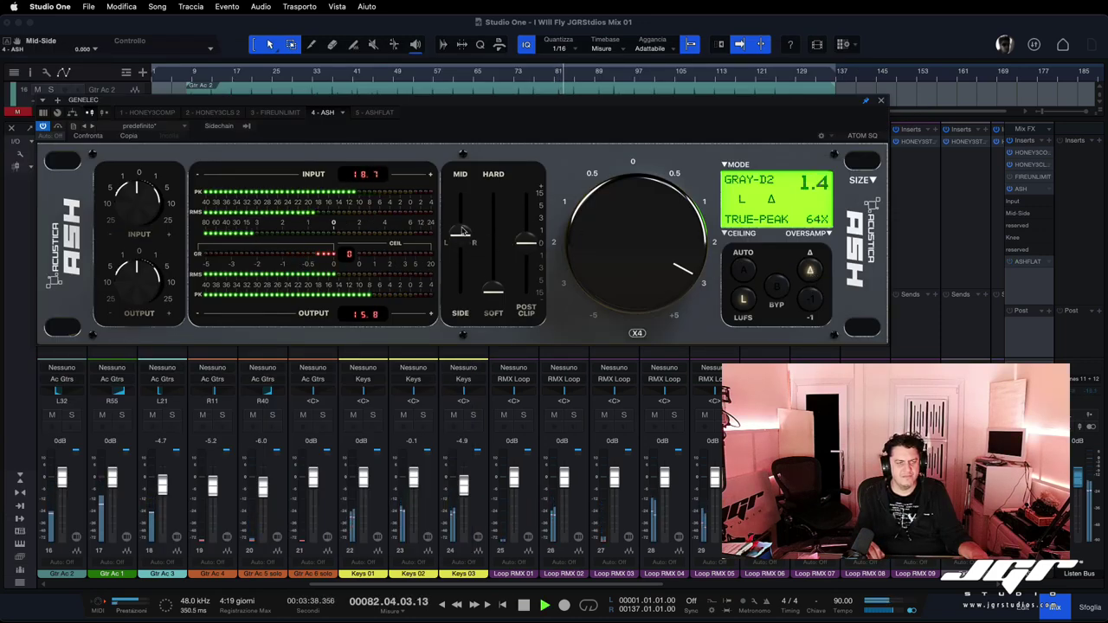
mouse_move(459, 239)
mouse_down()
mouse_move(460, 175)
mouse_move(466, 329)
mouse_move(469, 239)
mouse_up()
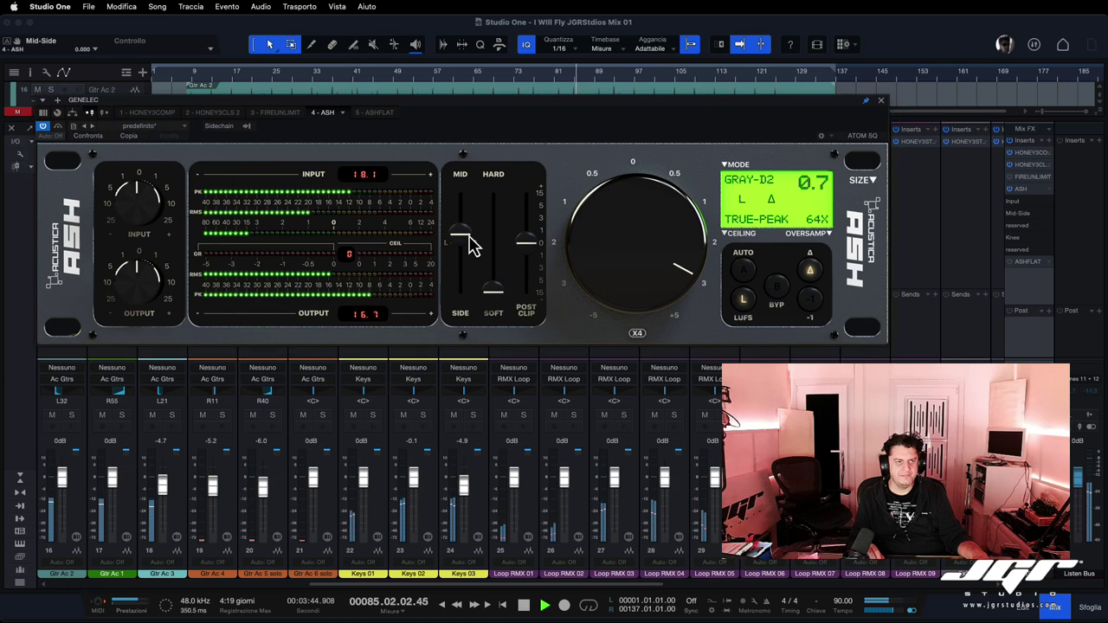
click(812, 268)
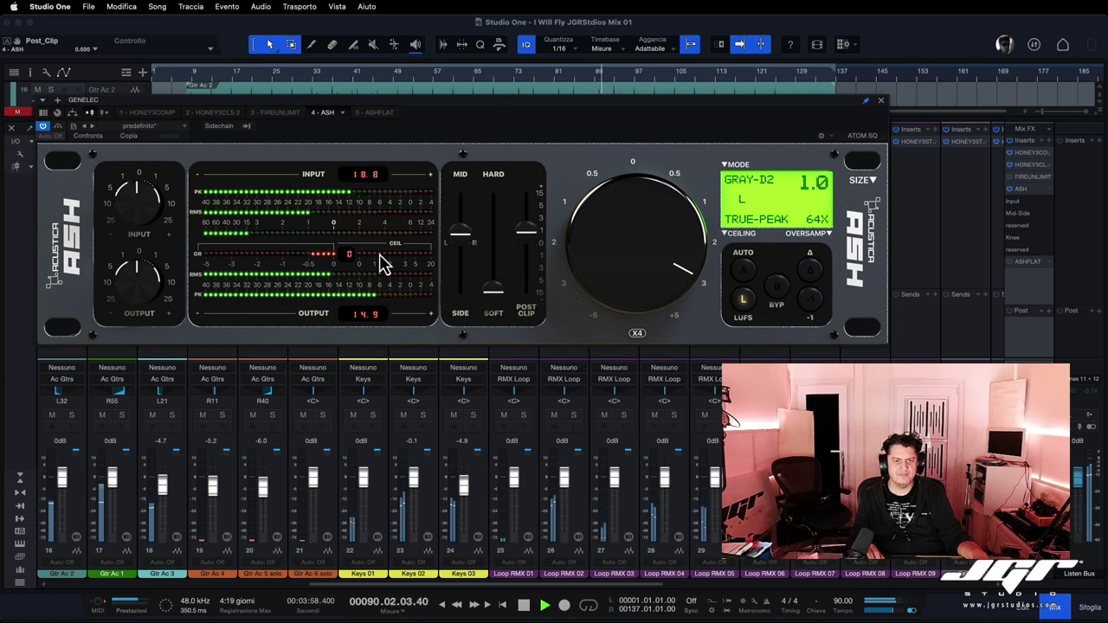
- Compare ASH bypassed and active, and switch its mode to YEL-K3-3
click(776, 290)
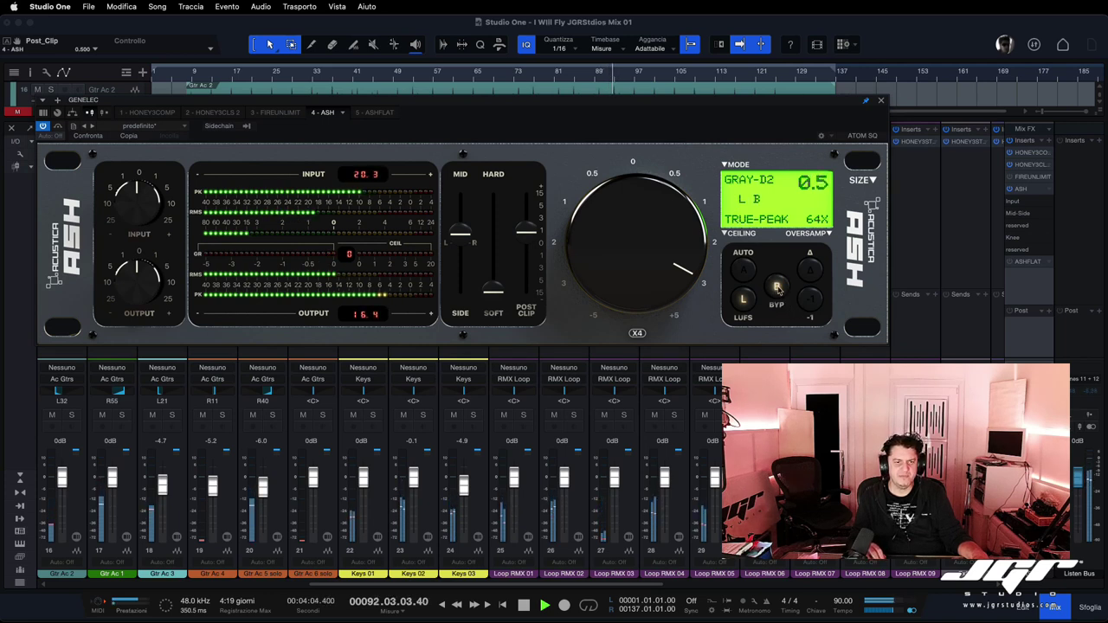
click(778, 294)
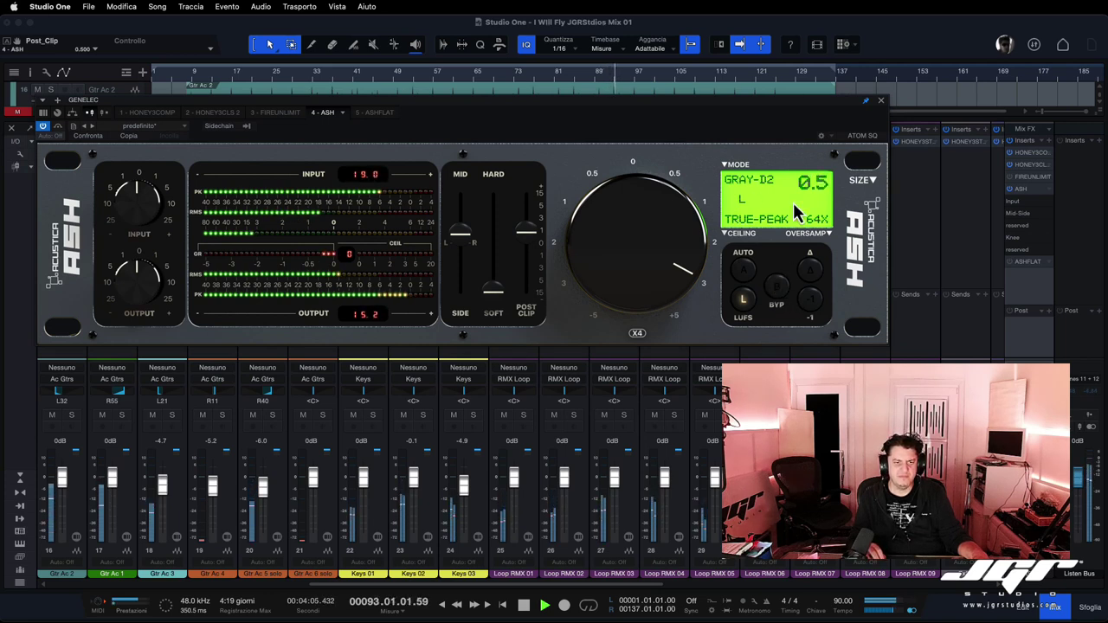
click(729, 165)
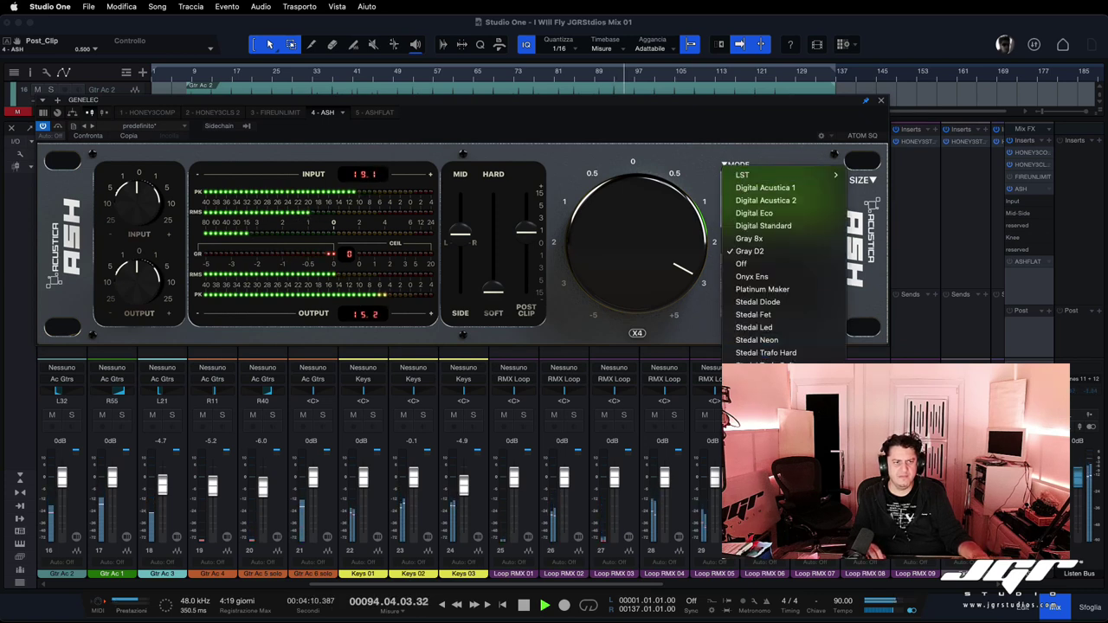
key(Return)
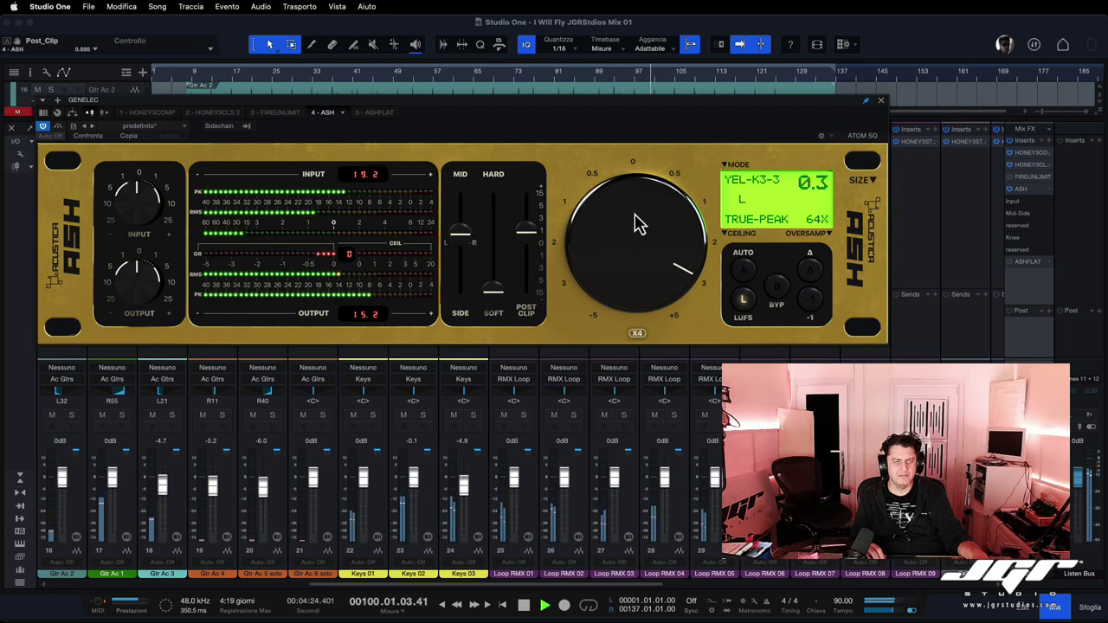
- Set the ASH mode to Stedal Led and audition it with Δ switched on and back off
click(740, 165)
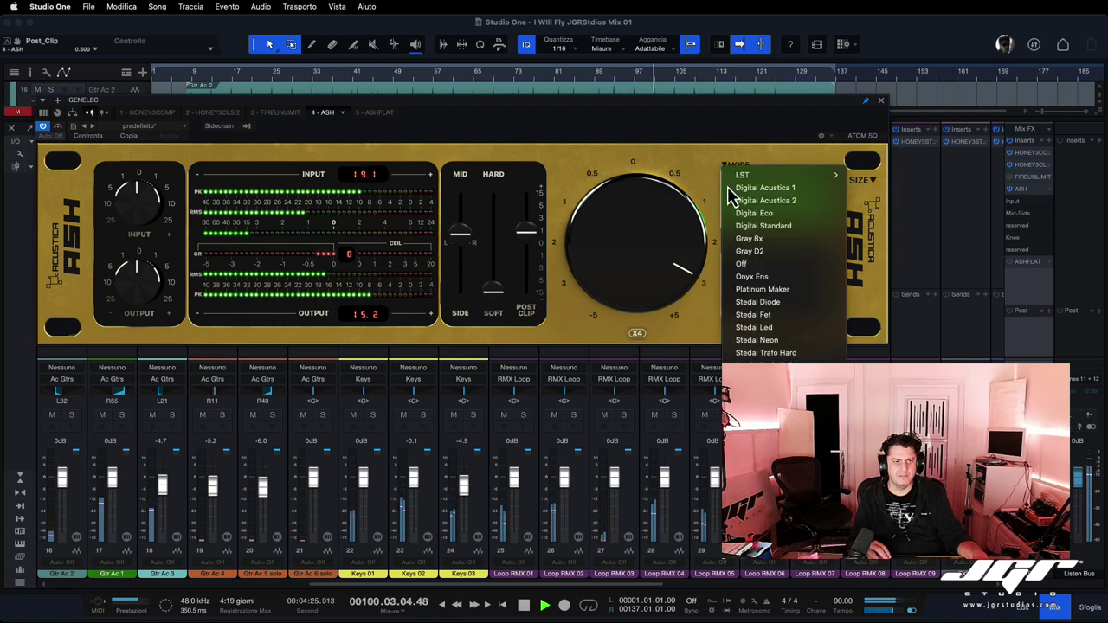
click(751, 329)
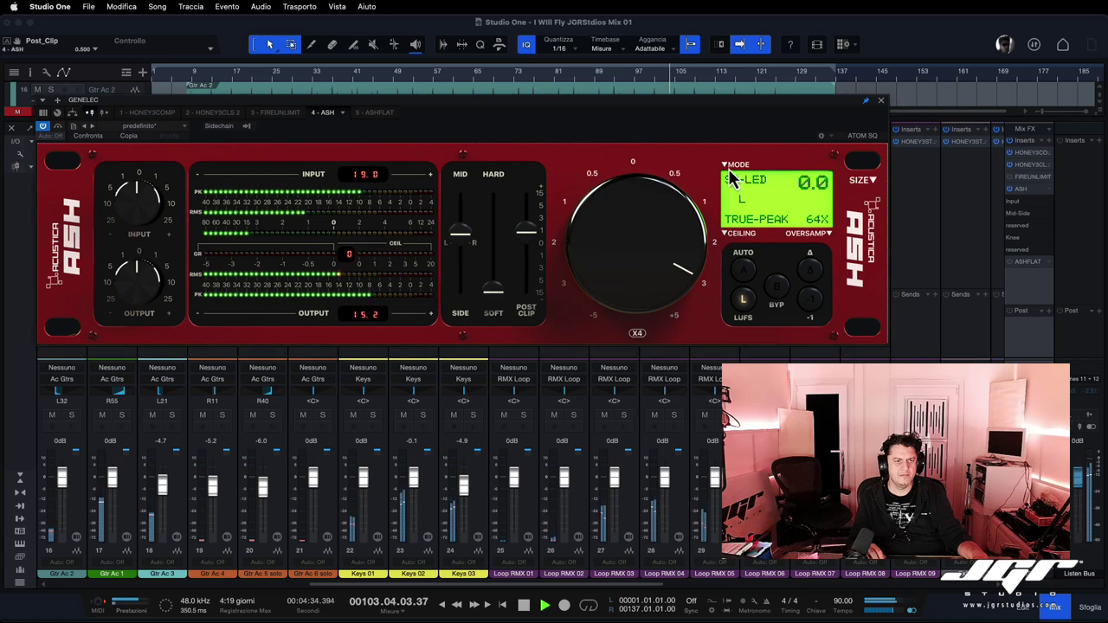
click(810, 270)
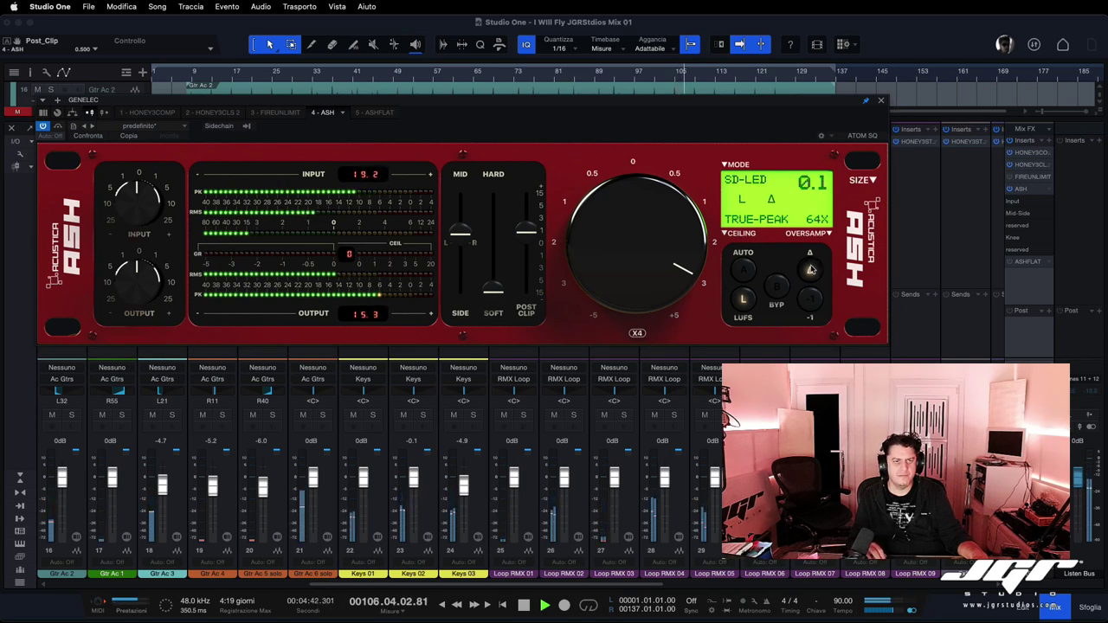
click(810, 270)
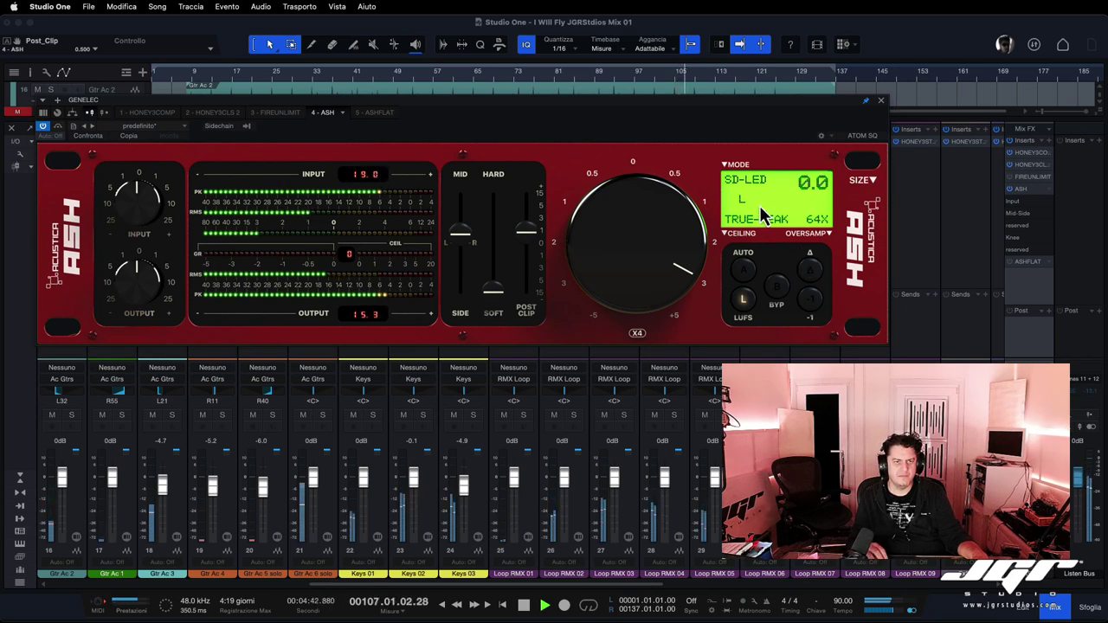
- Set the ASH mode to Onyx Ens and compare it with the bypassed signal, leaving bypass off
click(723, 165)
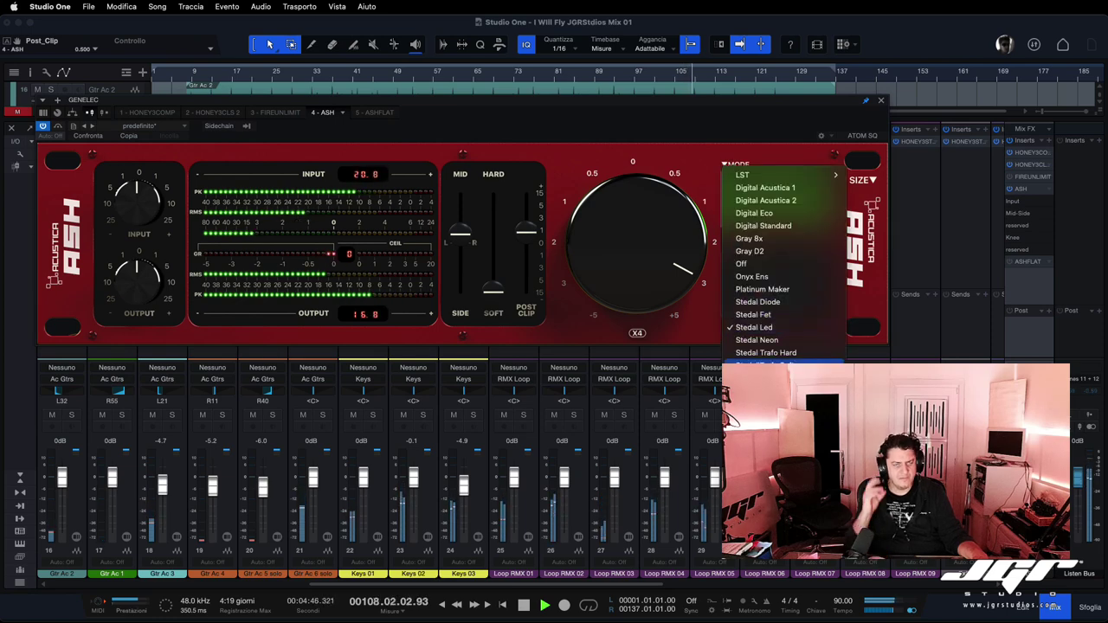
click(751, 277)
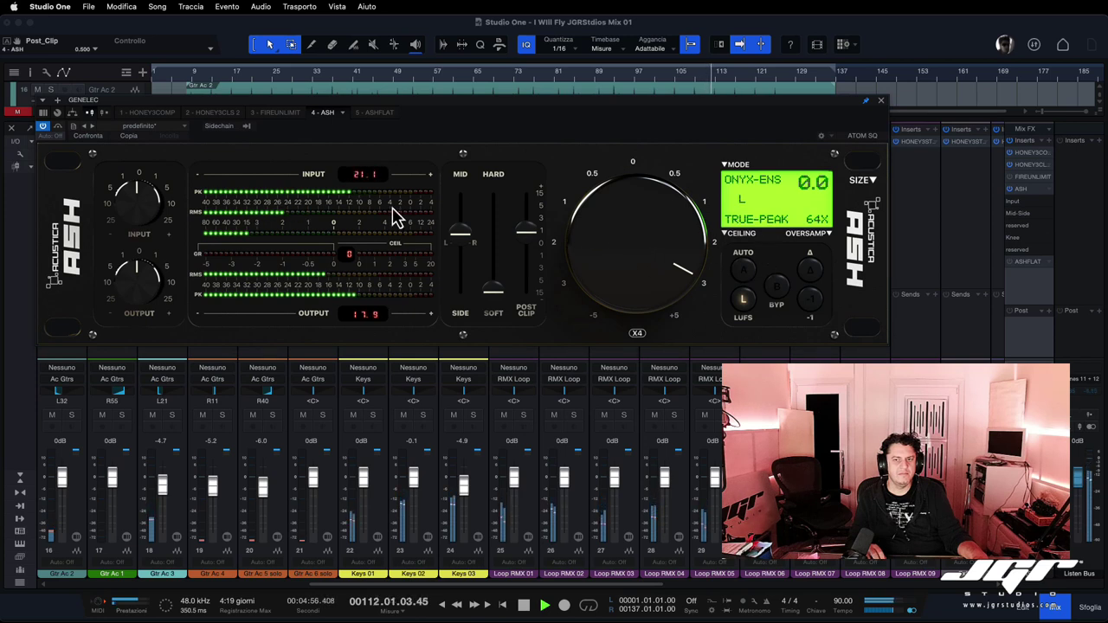
click(776, 290)
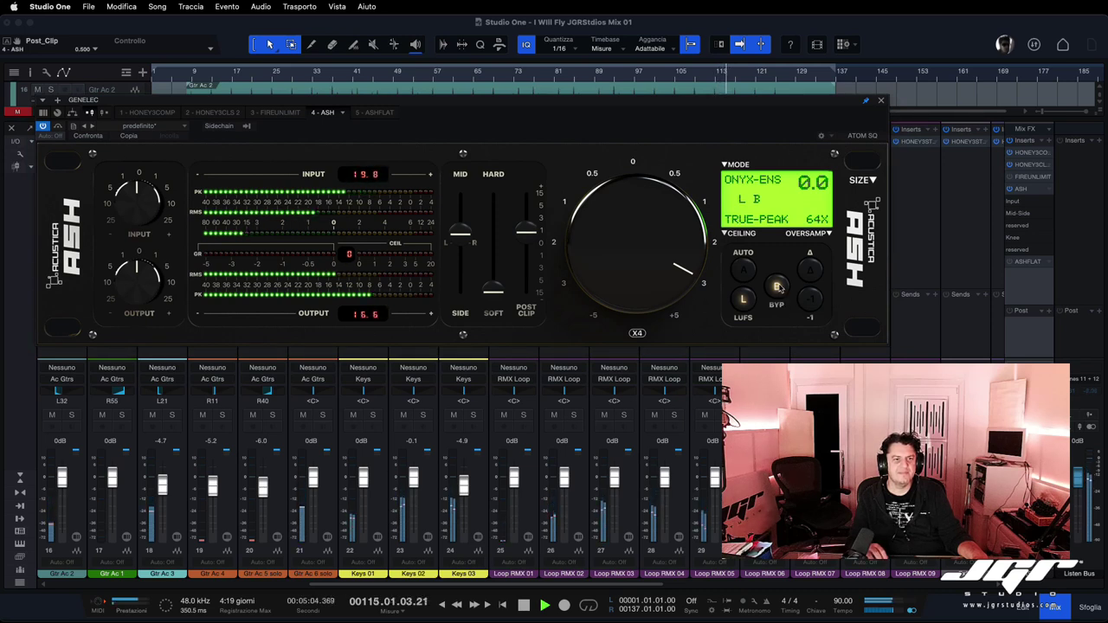
click(778, 287)
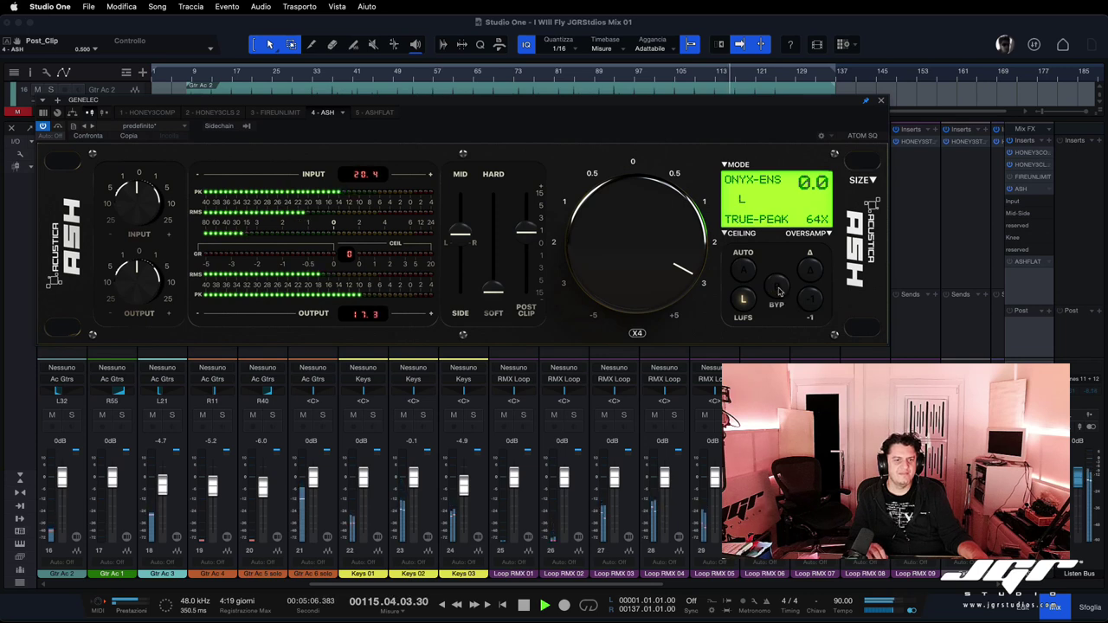
- Change the ASH mode to YEL-S-6S and restart playback from an earlier section of the song
click(749, 173)
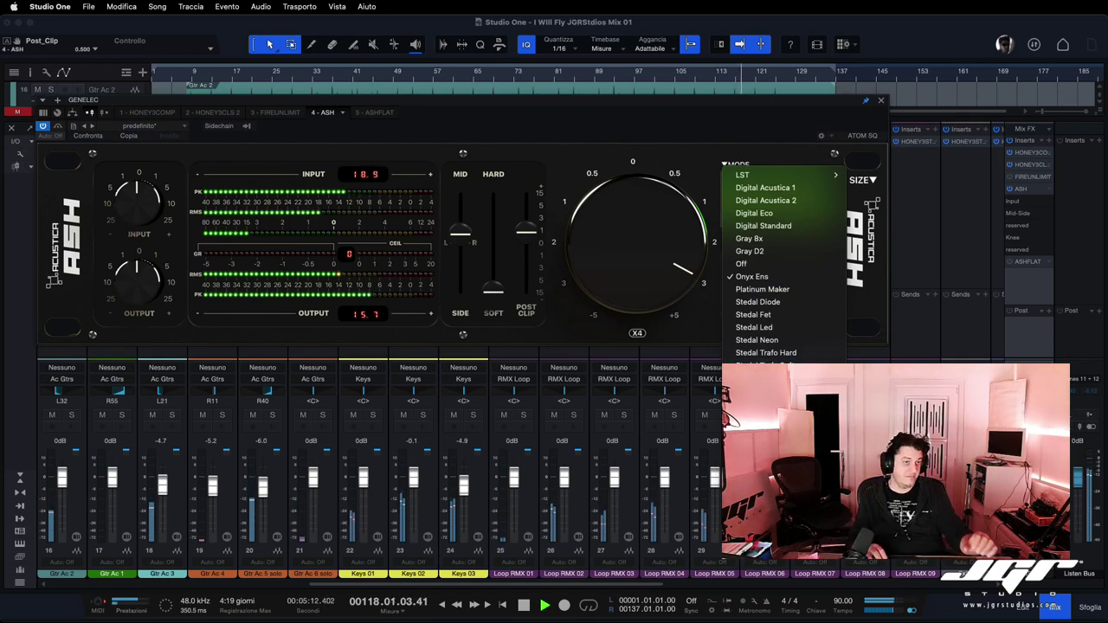
key(Escape)
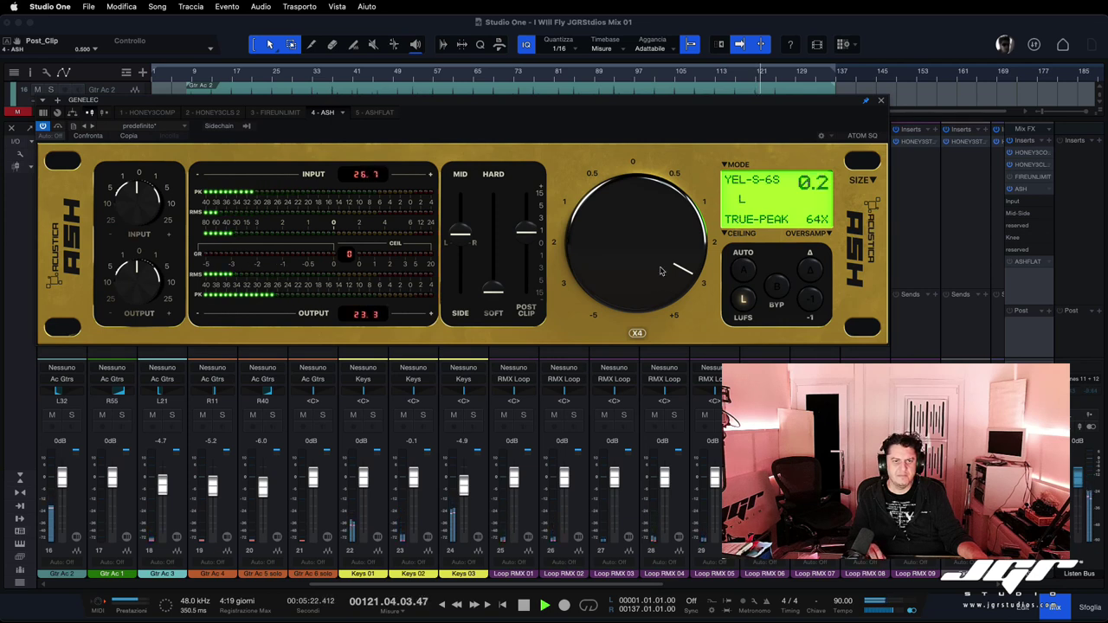
key(space)
key(space)
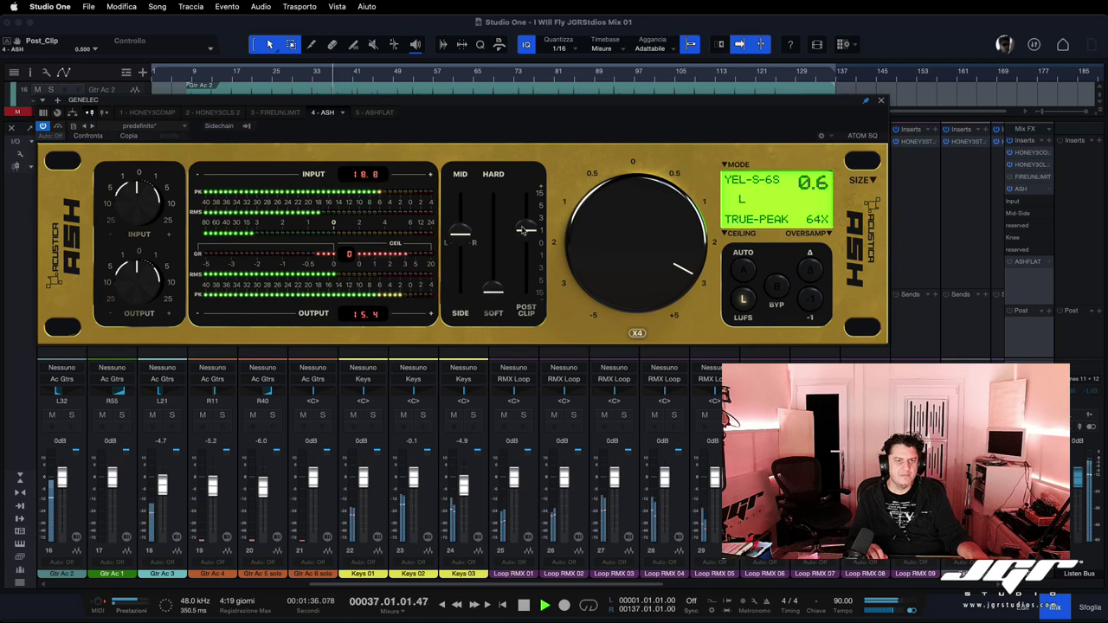
- Try the ASH Auto, LUFS and -1 options, leaving Auto and -1 off and LUFS on
click(743, 273)
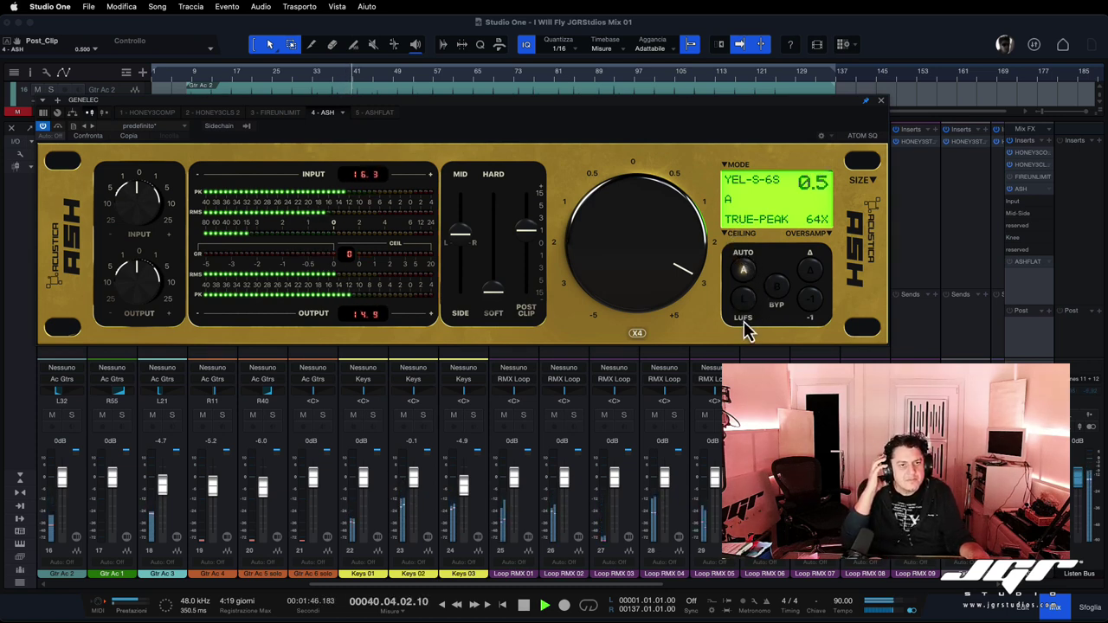
click(744, 273)
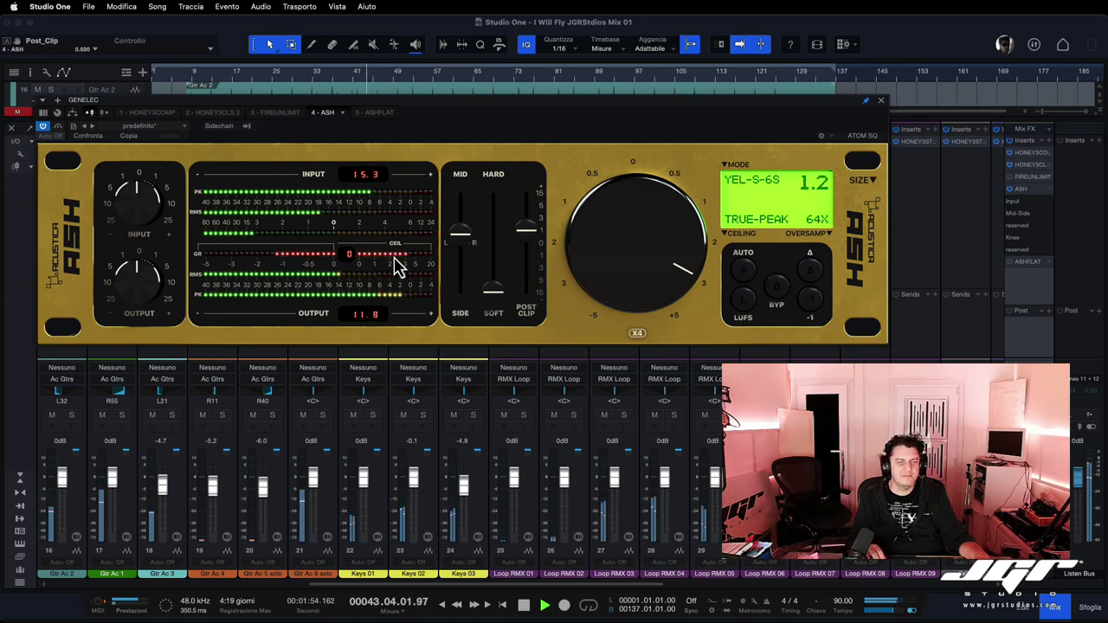
click(746, 301)
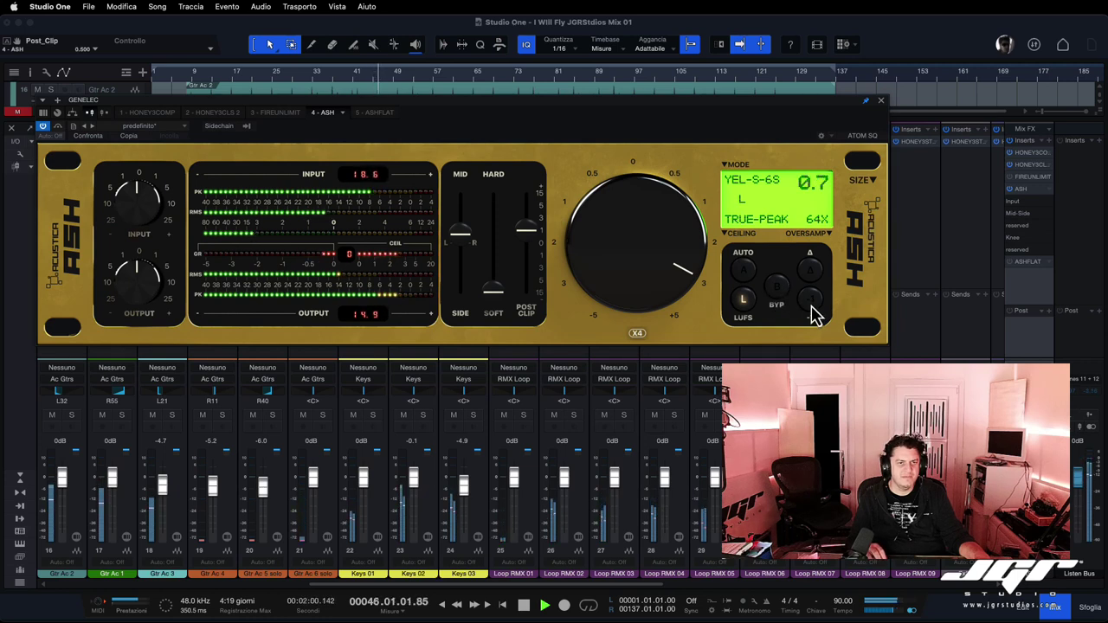
click(814, 303)
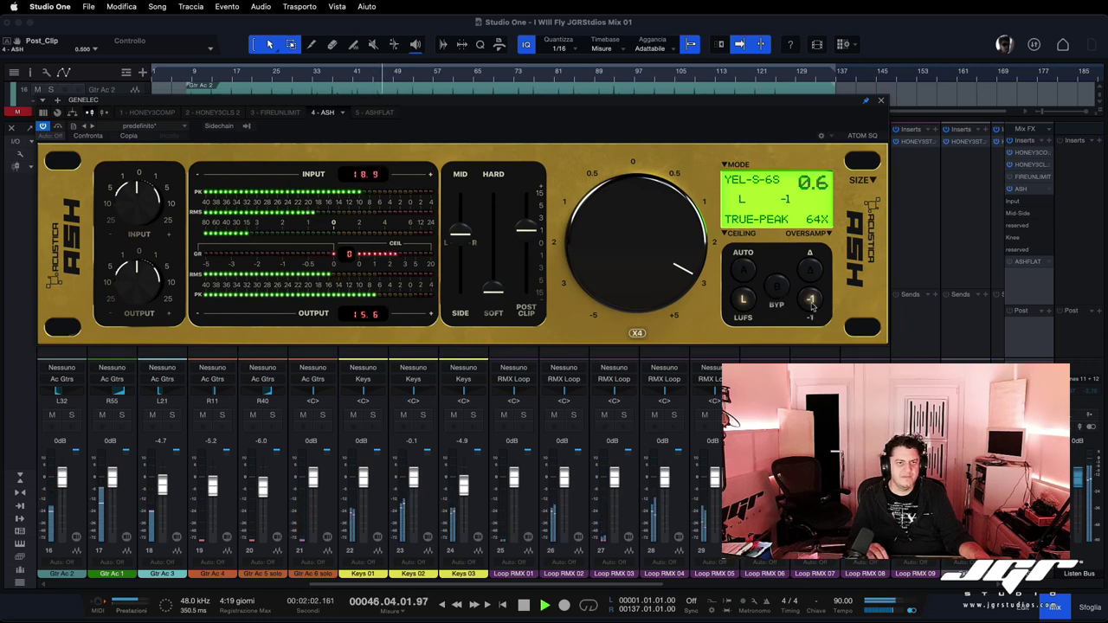
click(812, 299)
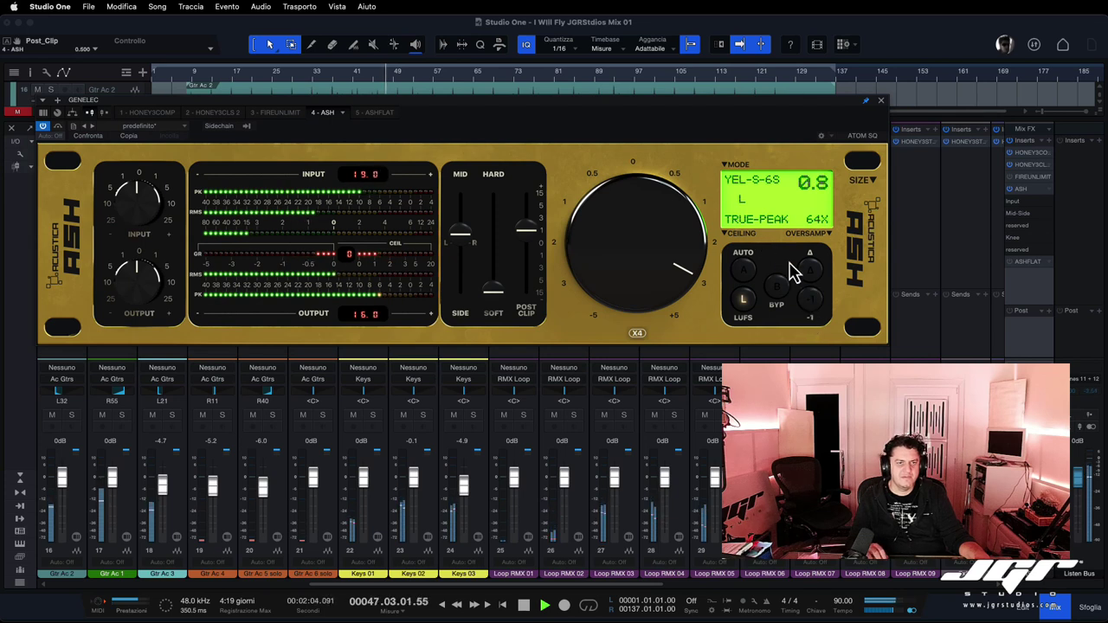
- Set the ASH mode to Platinum Maker and turn the main knob down to about 2, keeping the True Peak ceiling
click(737, 233)
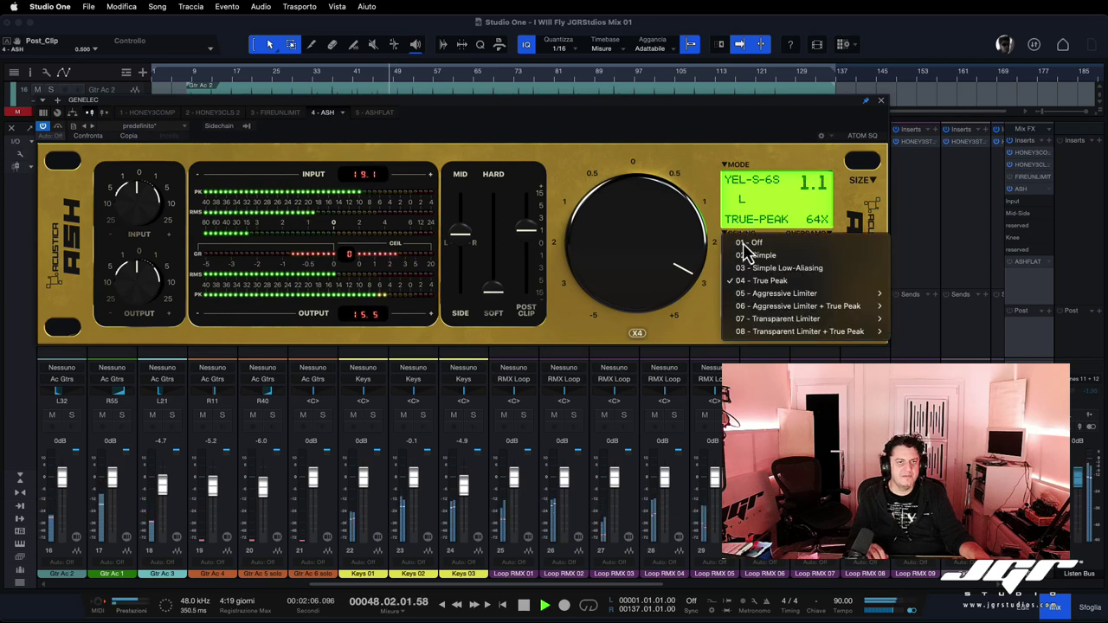
click(735, 239)
click(733, 179)
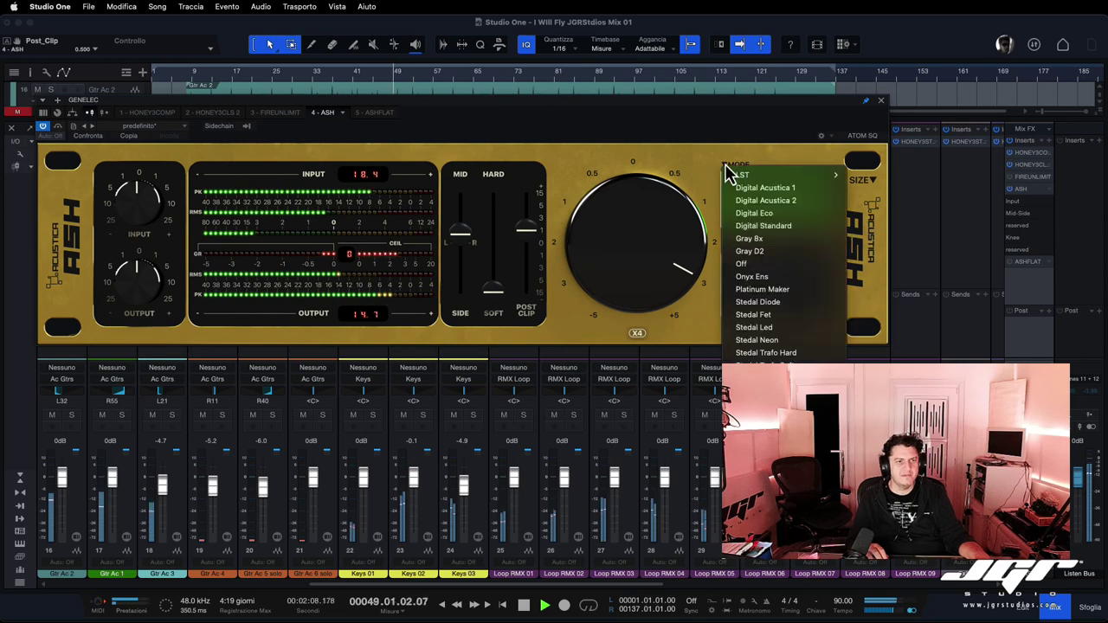
click(750, 291)
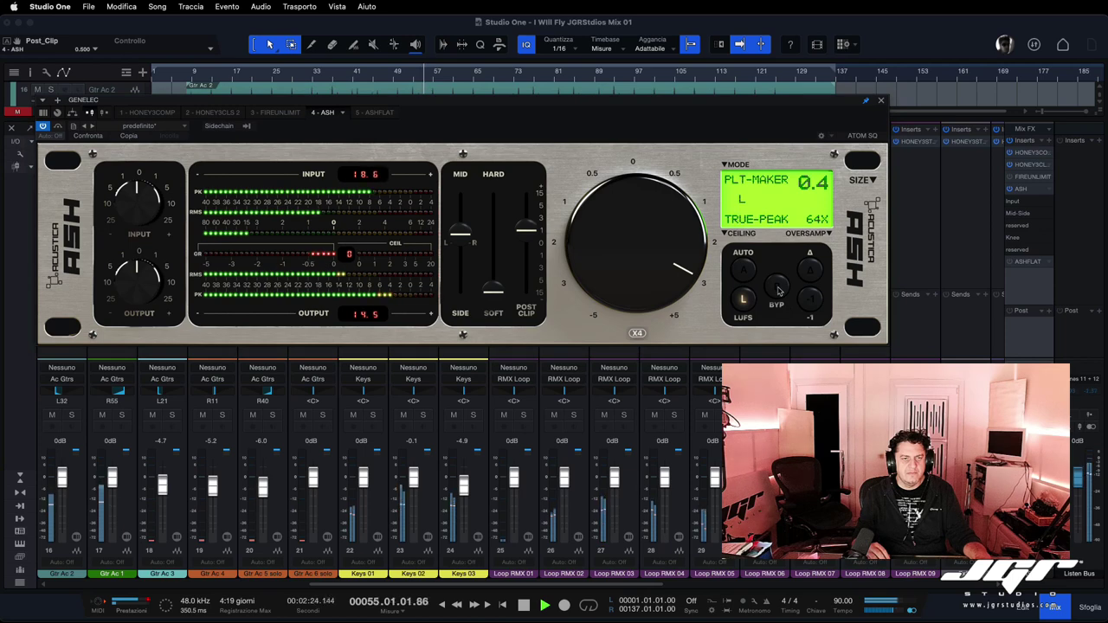
scroll(638, 239, down, 3)
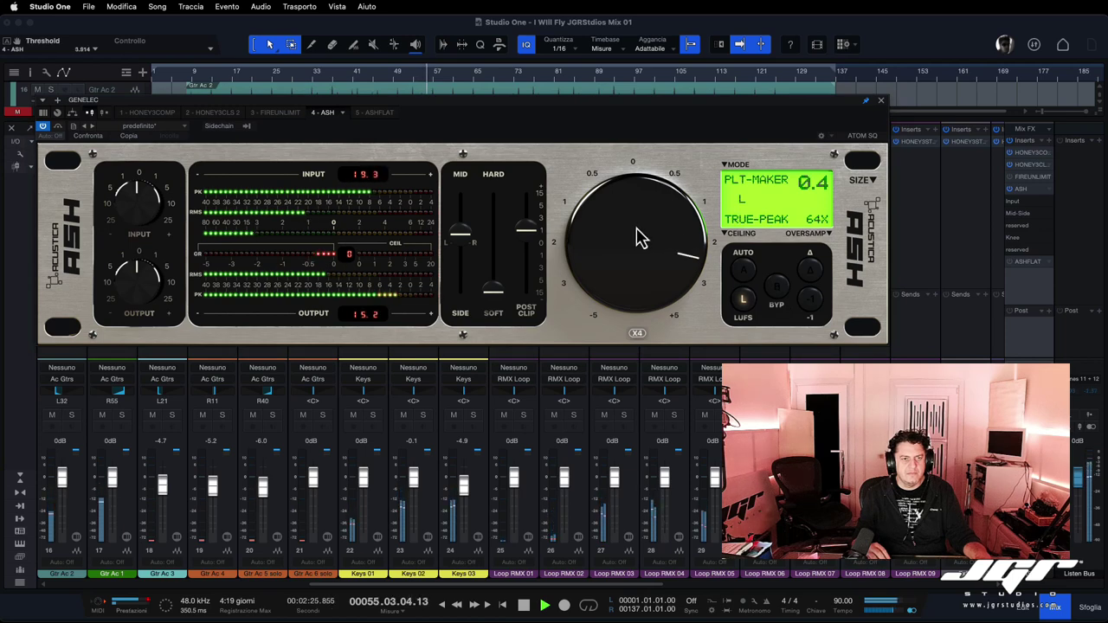
scroll(639, 240, down, 2)
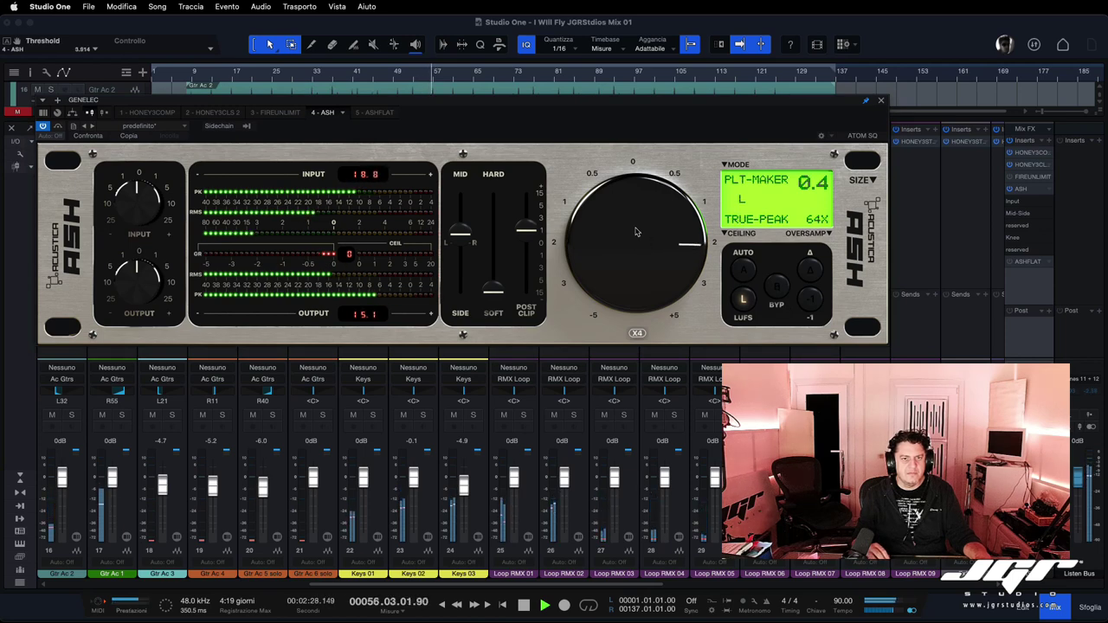
- Turn the ASH main knob to between 2 and 3, and audition the YEL-S-6S mode before stopping playback
scroll(639, 234, up, 2)
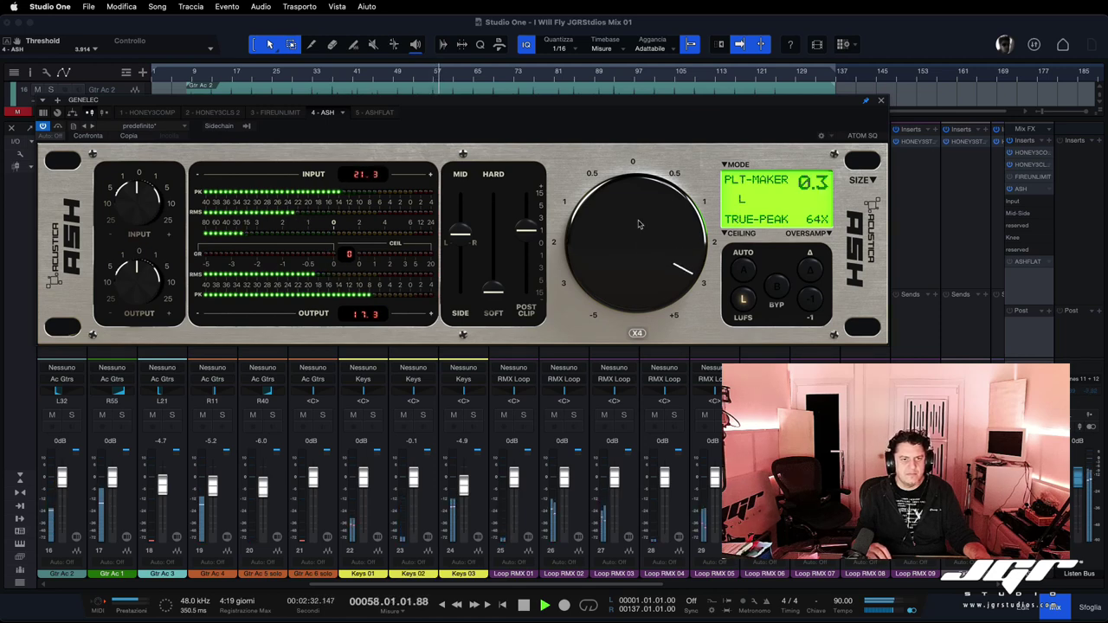
scroll(647, 234, up, 1)
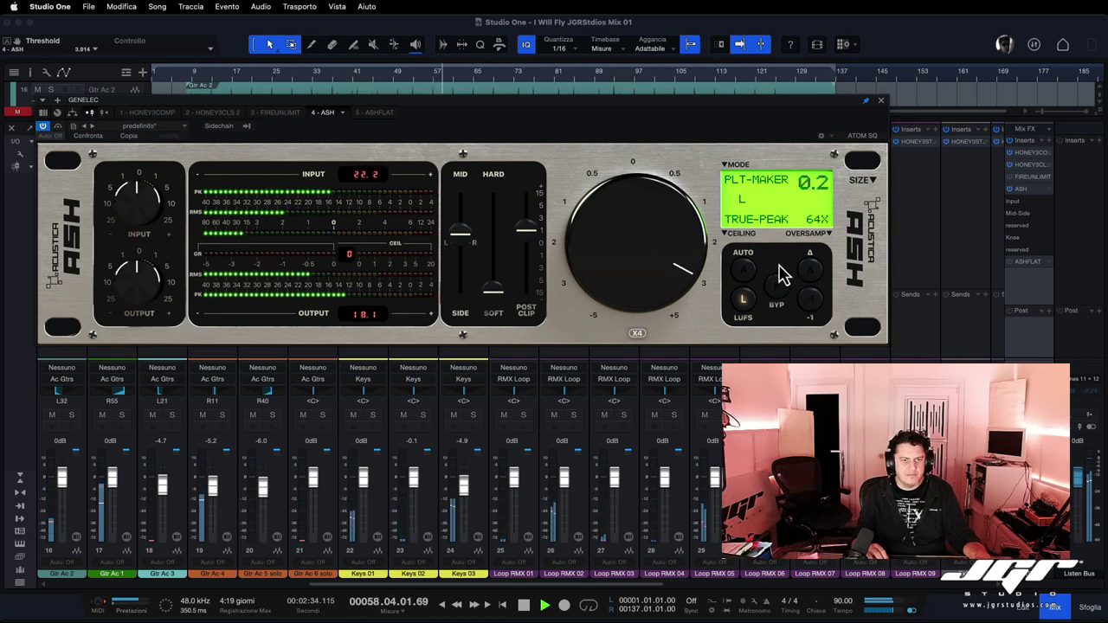
click(738, 169)
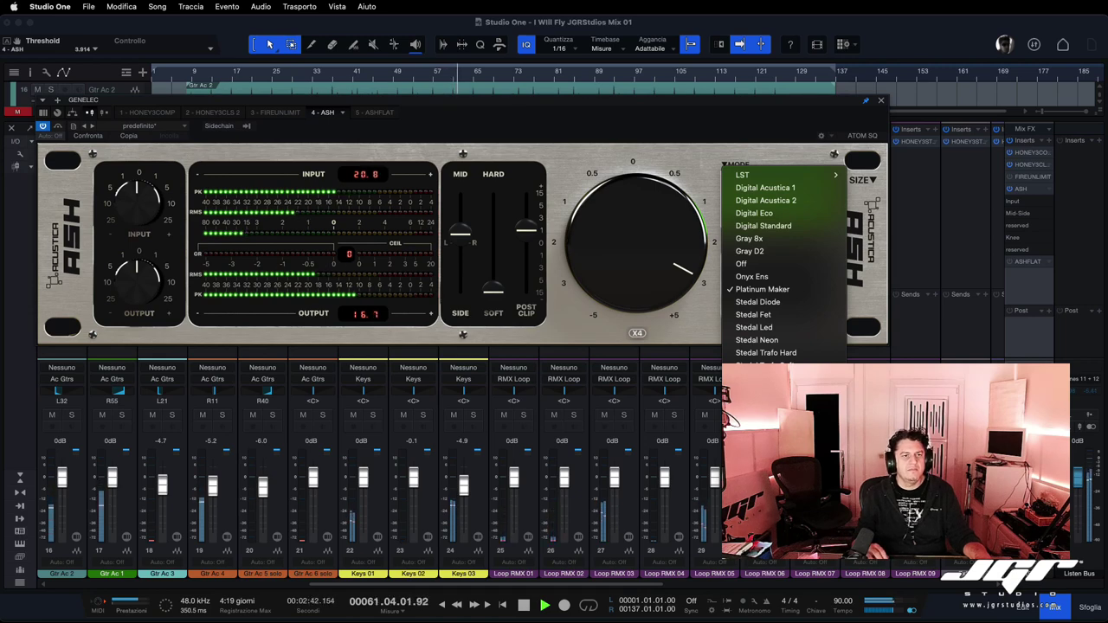
scroll(754, 346, down, 3)
click(753, 352)
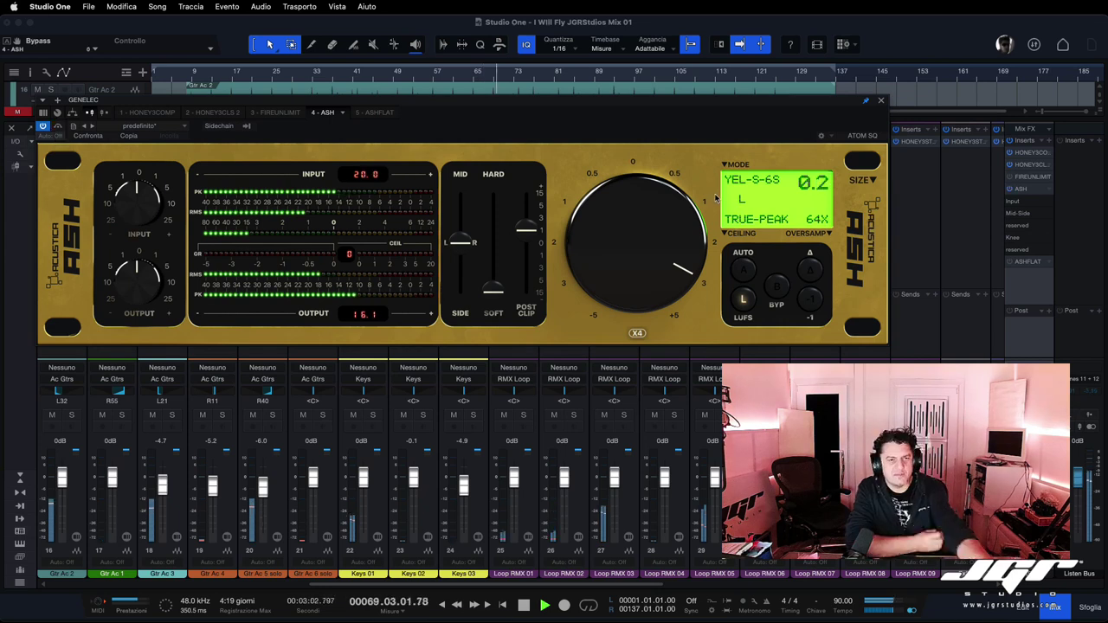
key(space)
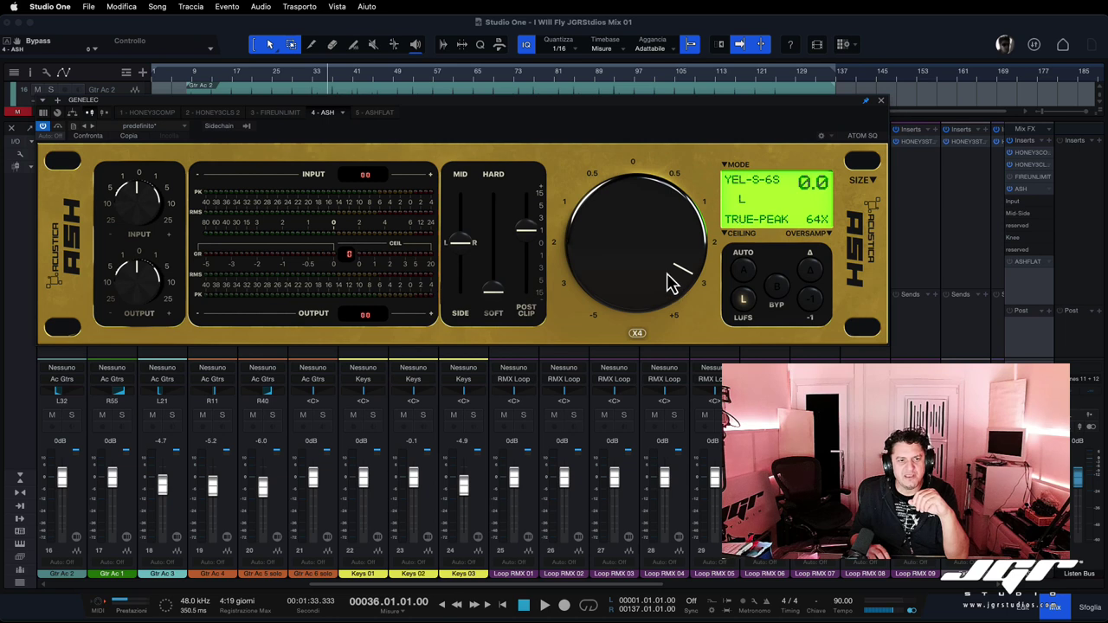
- Turn the ASH main knob back to about 2 and change the mode to Platinum Maker
drag(653, 269, 653, 277)
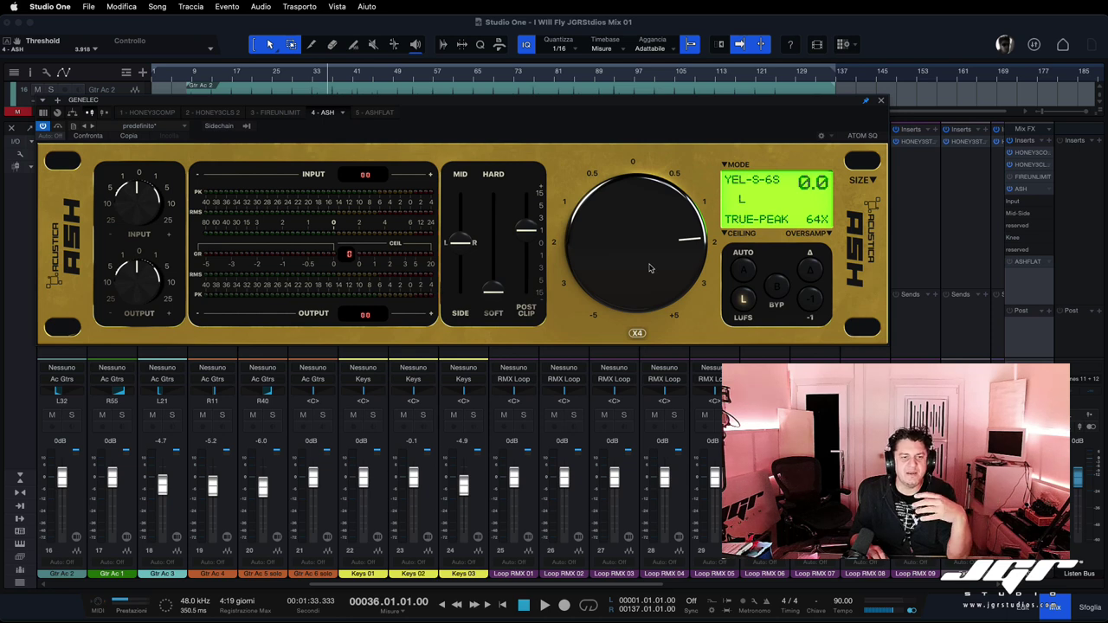
click(726, 167)
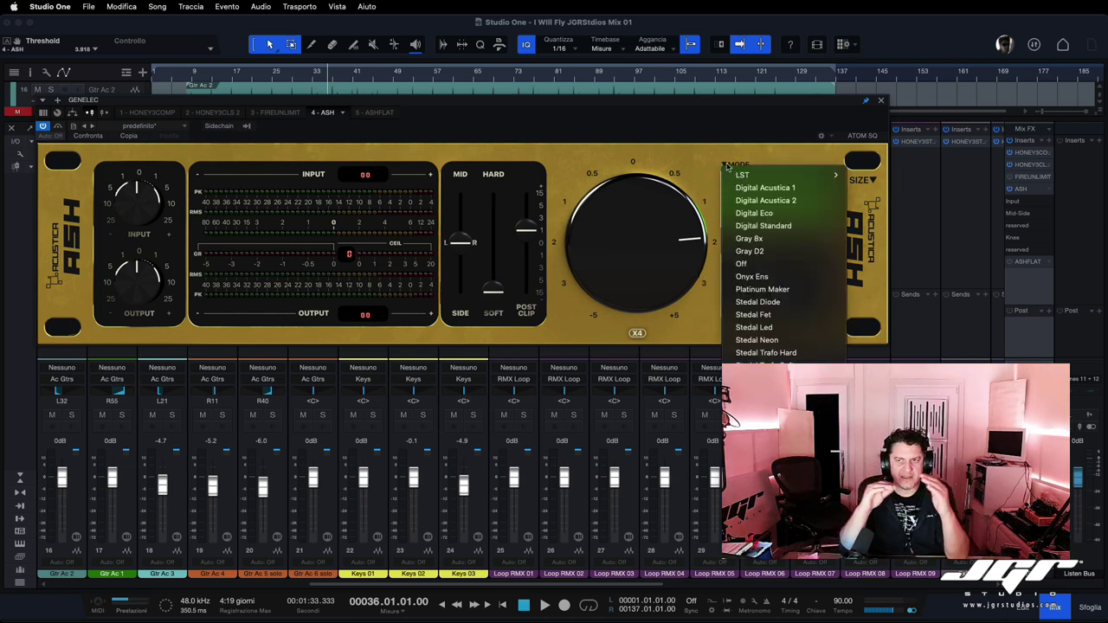
click(774, 289)
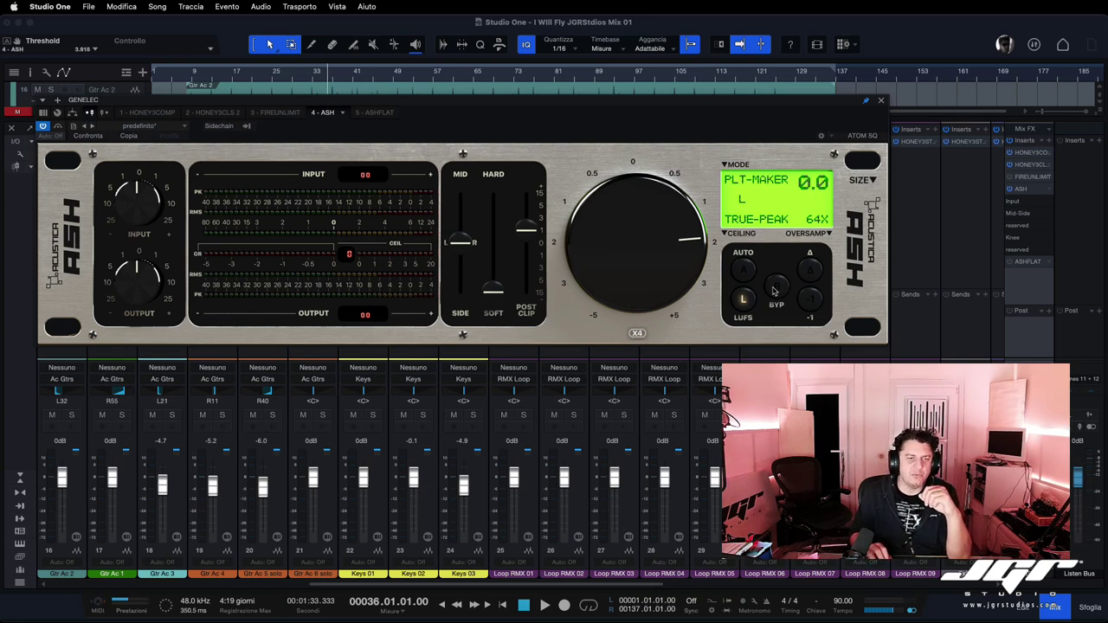
- Set the ASH mode to Gray D2 and try the main knob near 3, leaving it at about 2
click(732, 165)
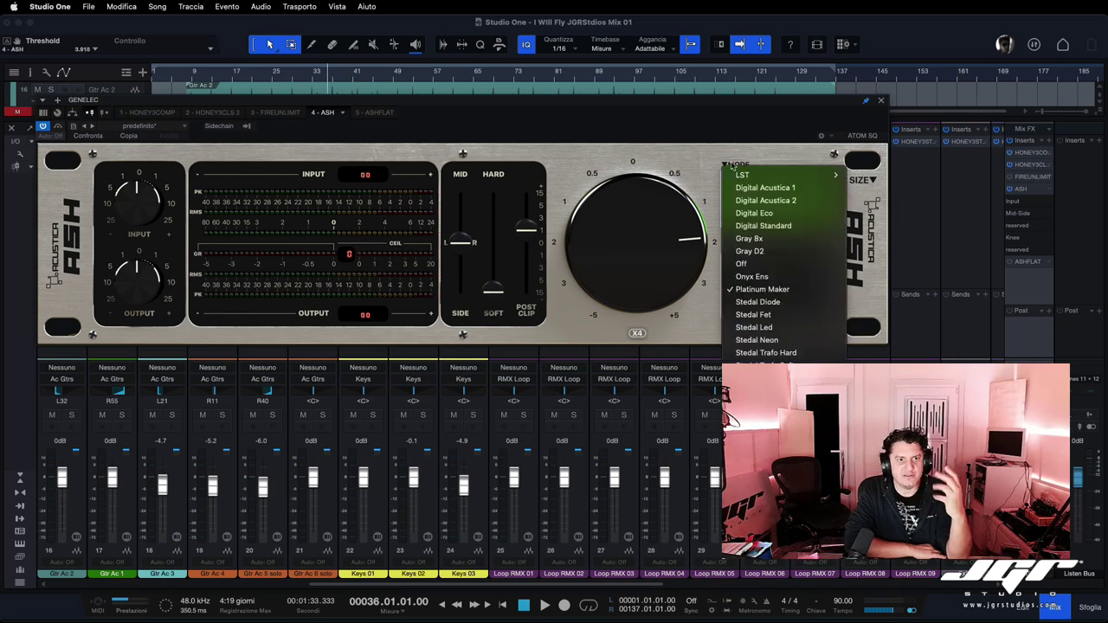
click(749, 251)
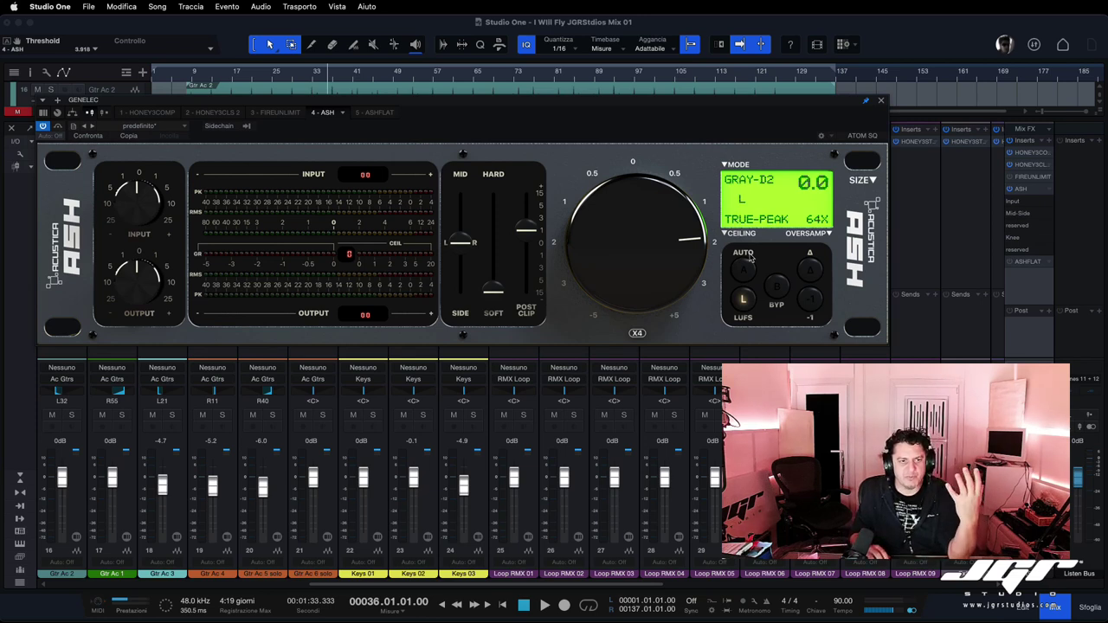
scroll(658, 243, up, 3)
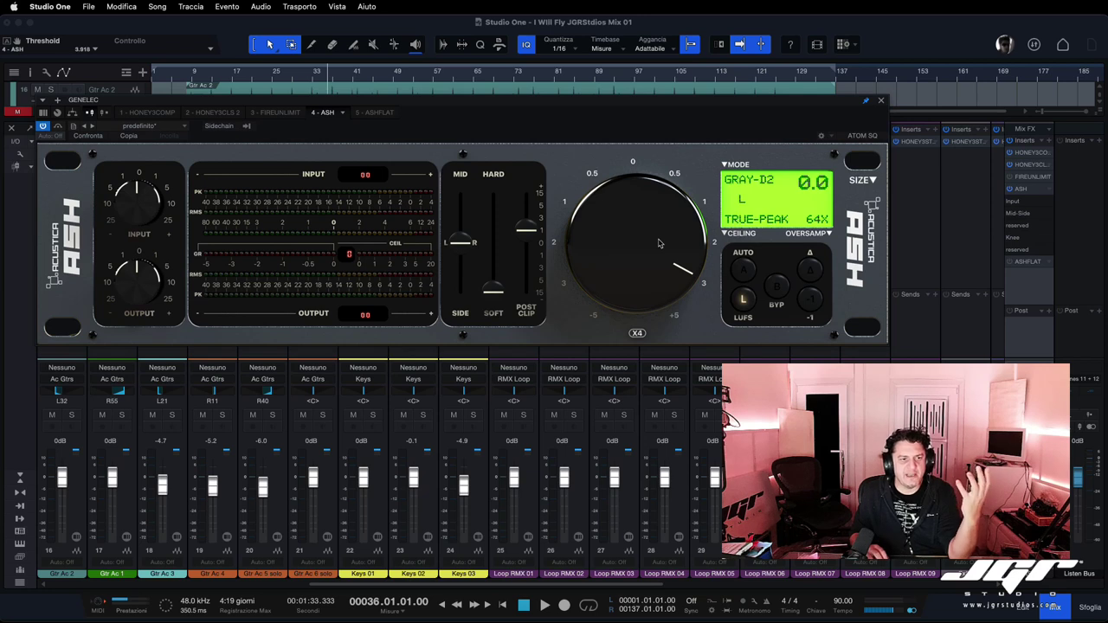
drag(658, 243, 661, 257)
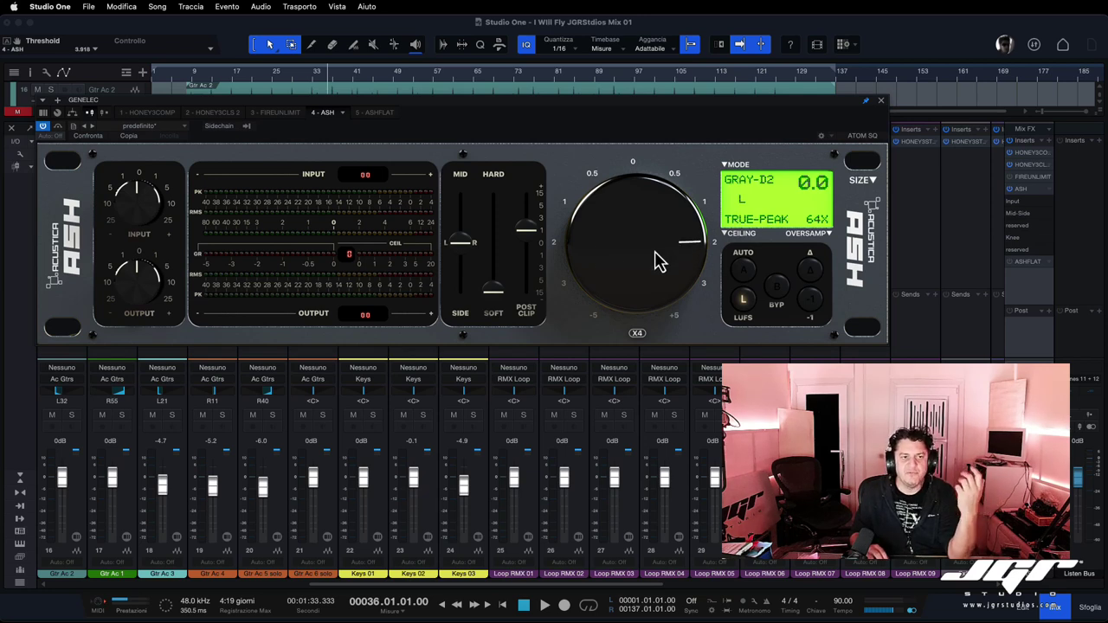
- Try the ASH Post Clip slider and look through the ceiling limiter options, keeping True Peak
mouse_move(523, 231)
mouse_down()
mouse_move(526, 218)
mouse_move(526, 239)
mouse_up()
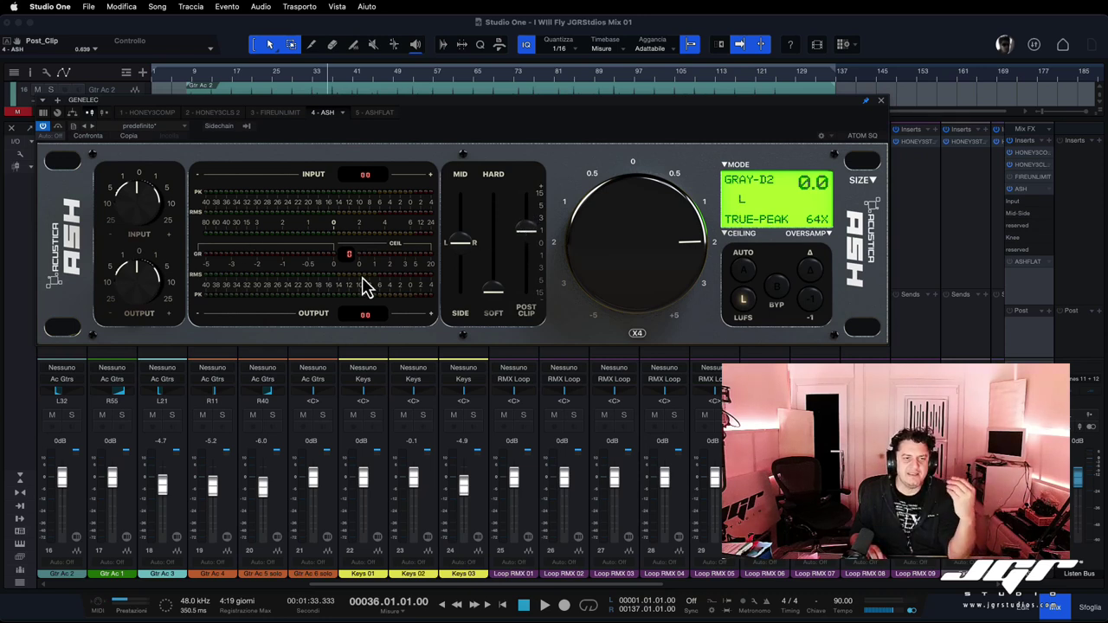
click(740, 236)
mouse_move(776, 292)
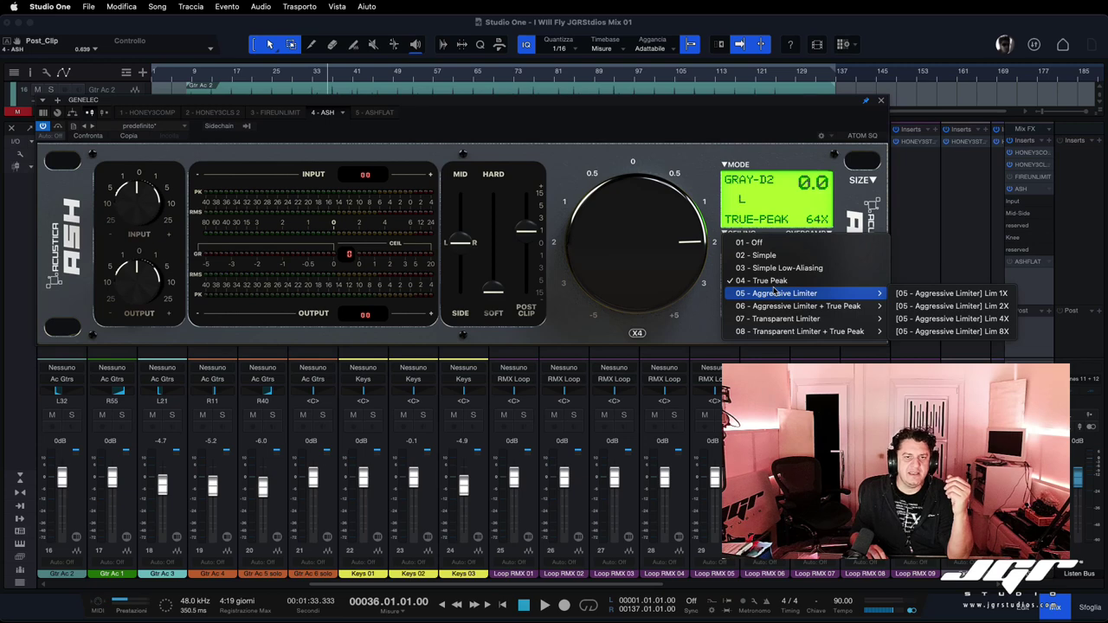
click(710, 310)
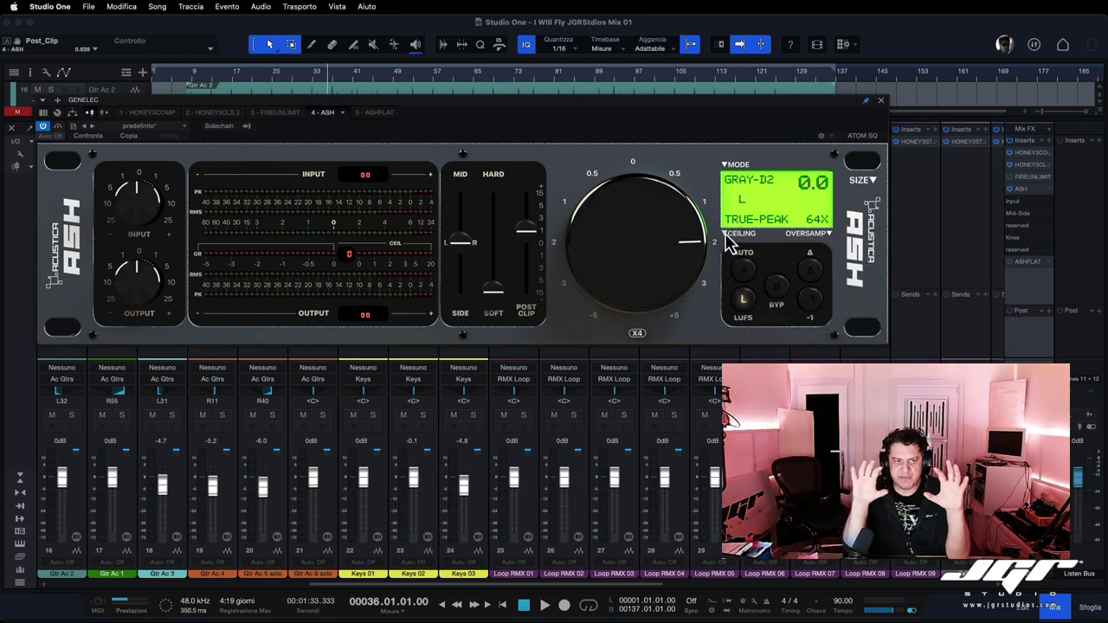
click(727, 237)
click(727, 237)
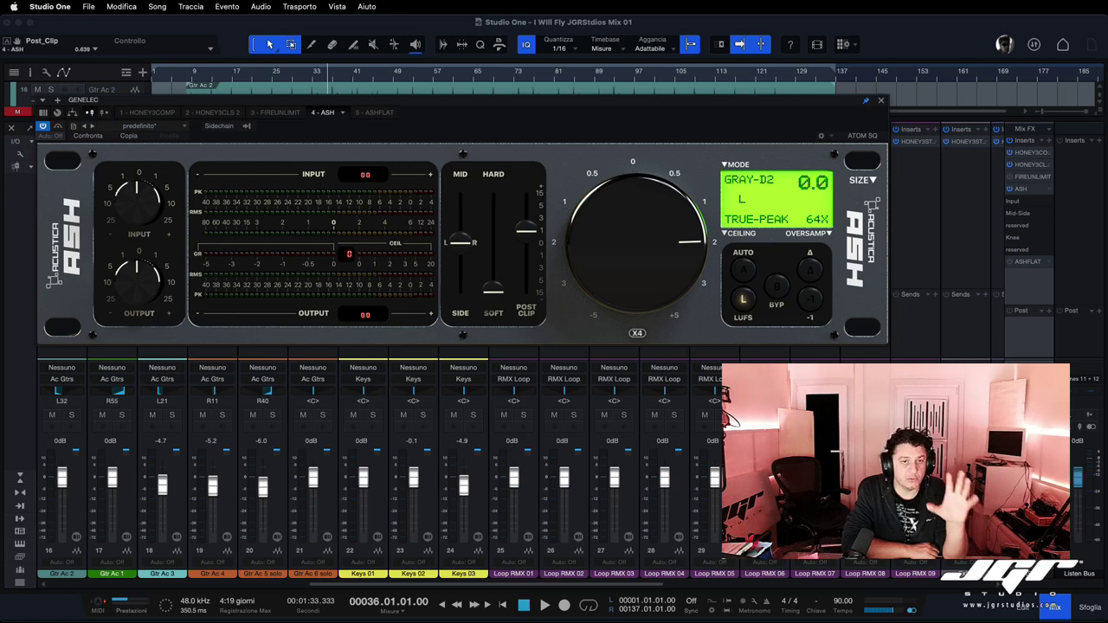
- Open the FIREUNLIMIT insert on the GENELEC output and move its window over the ASH meters
click(1031, 176)
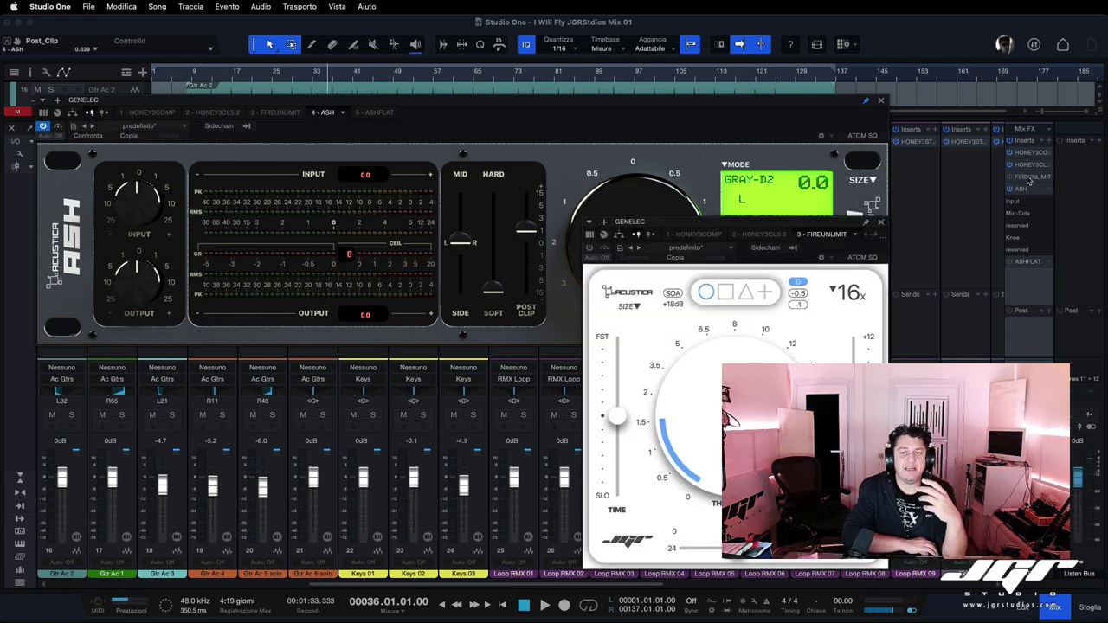
drag(828, 227, 356, 204)
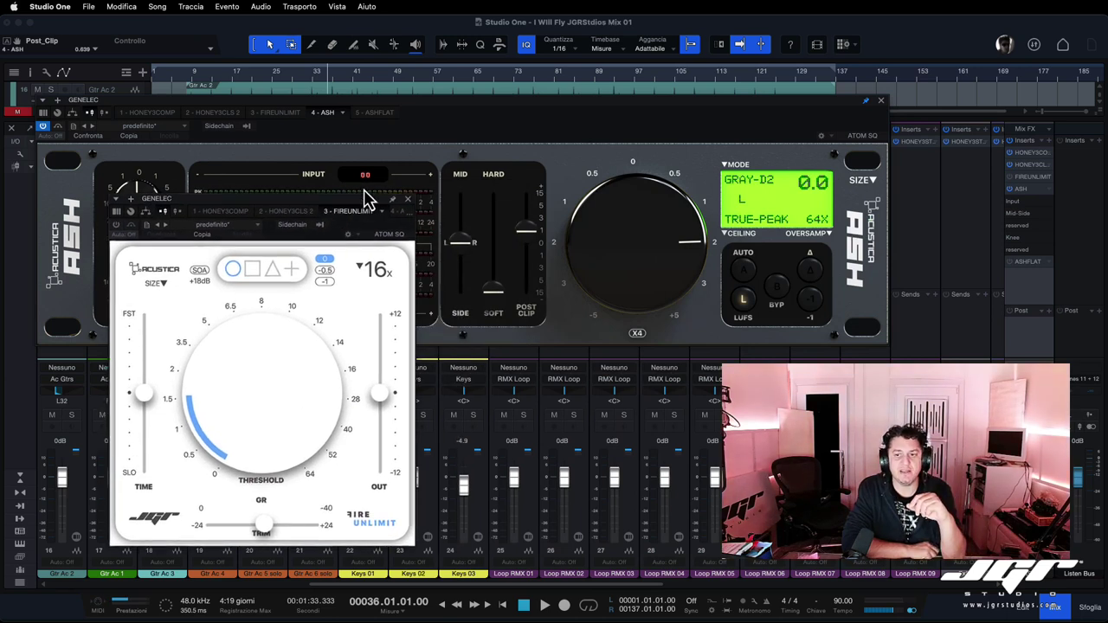